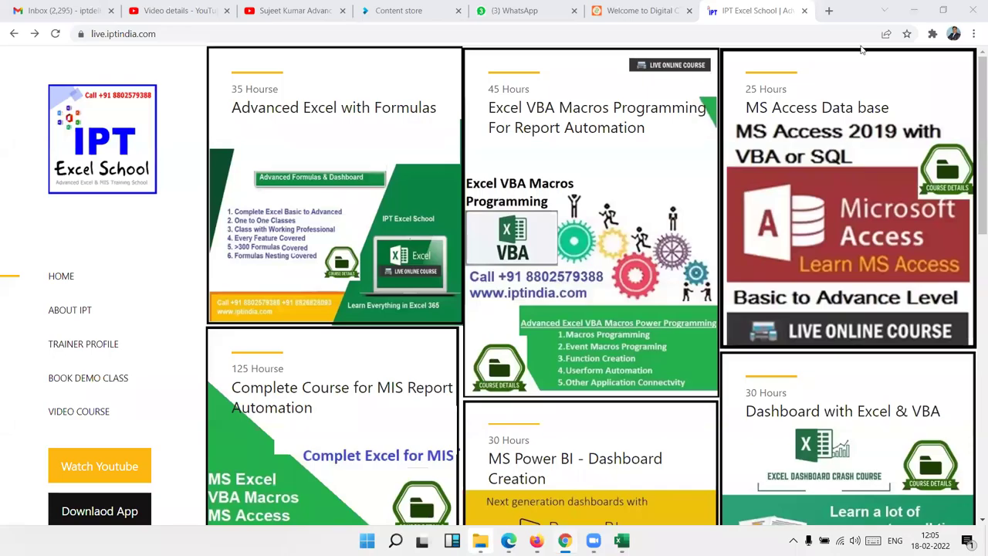
Step: Switch from Chrome to the Book3 Excel workbook holding the Pay Records table
mouse_move(621, 540)
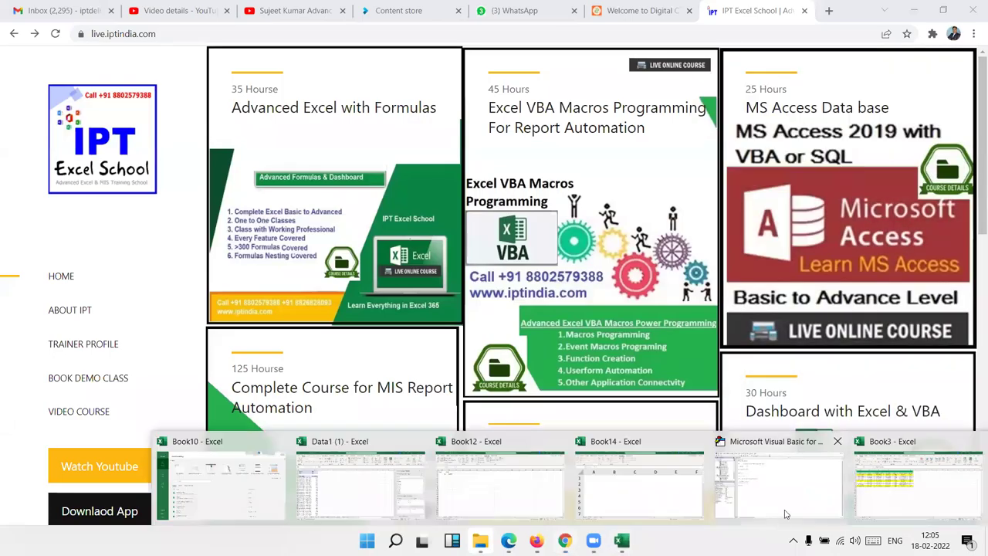
click(910, 478)
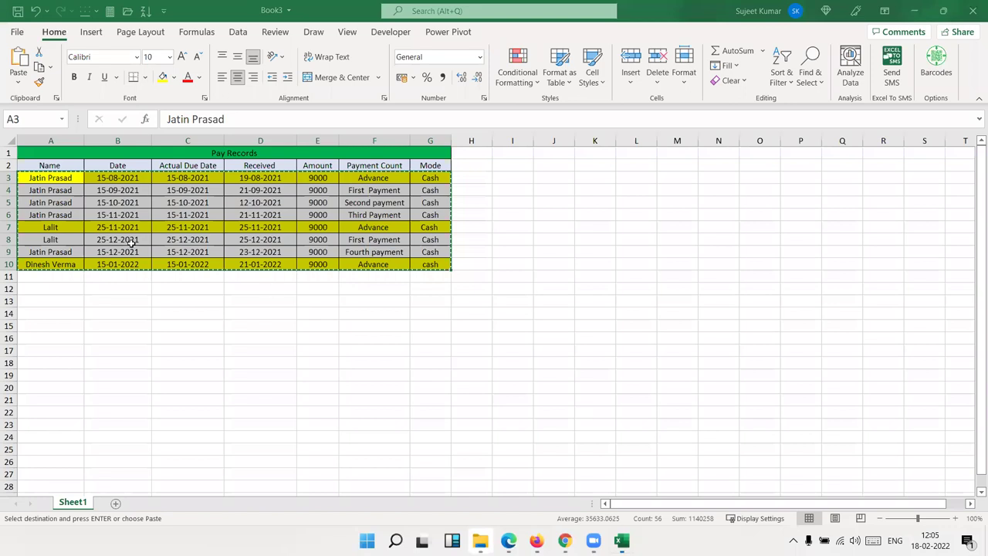
Step: Paste the copied A3:G10 records at A11, then highlight the names and Amount column
click(47, 273)
key(ctrl+v)
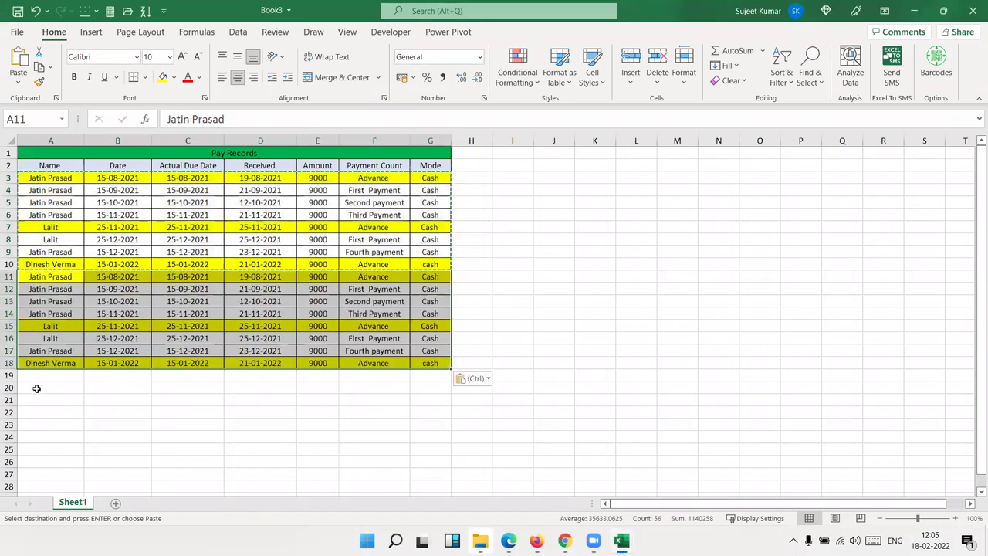
key(Escape)
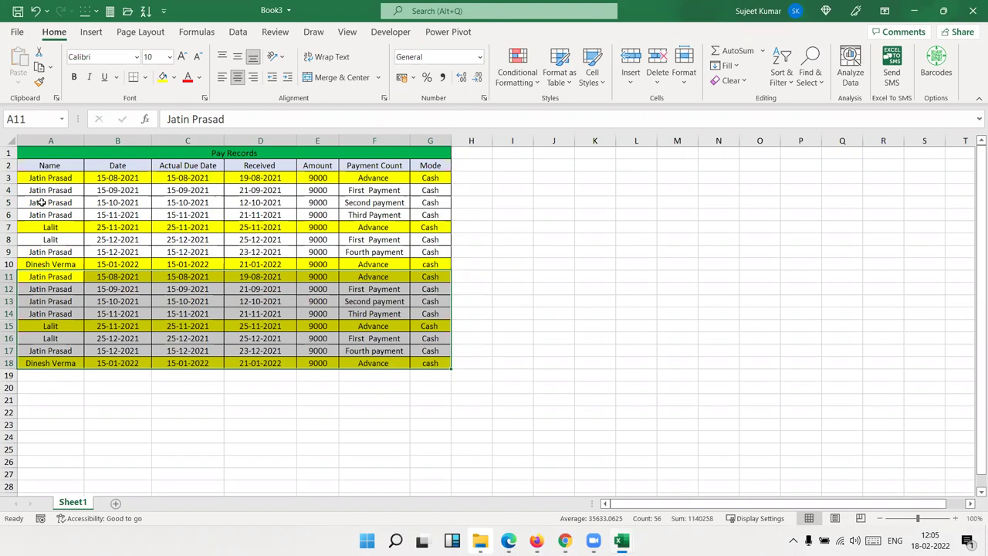
drag(47, 181, 62, 303)
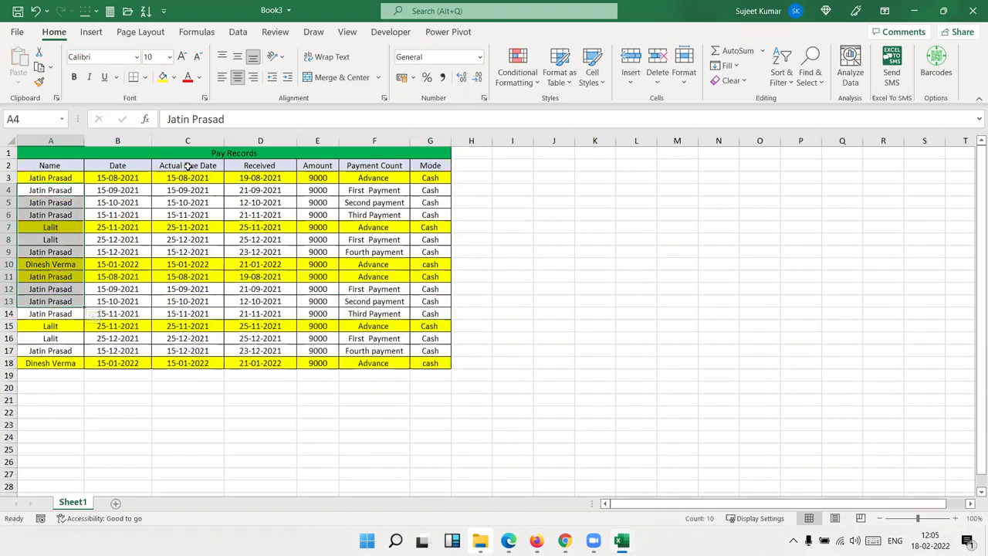
drag(317, 180, 317, 363)
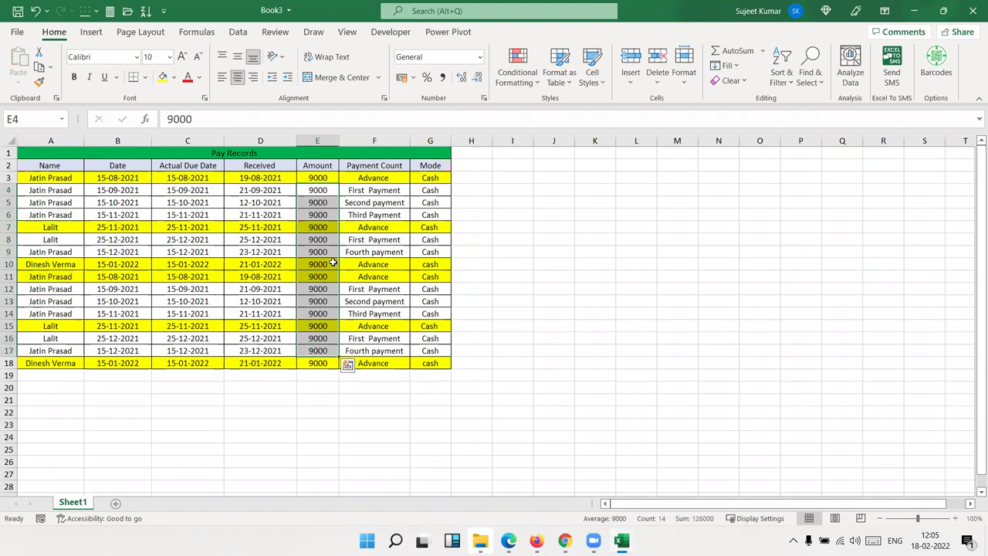
click(324, 180)
shift+click(347, 178)
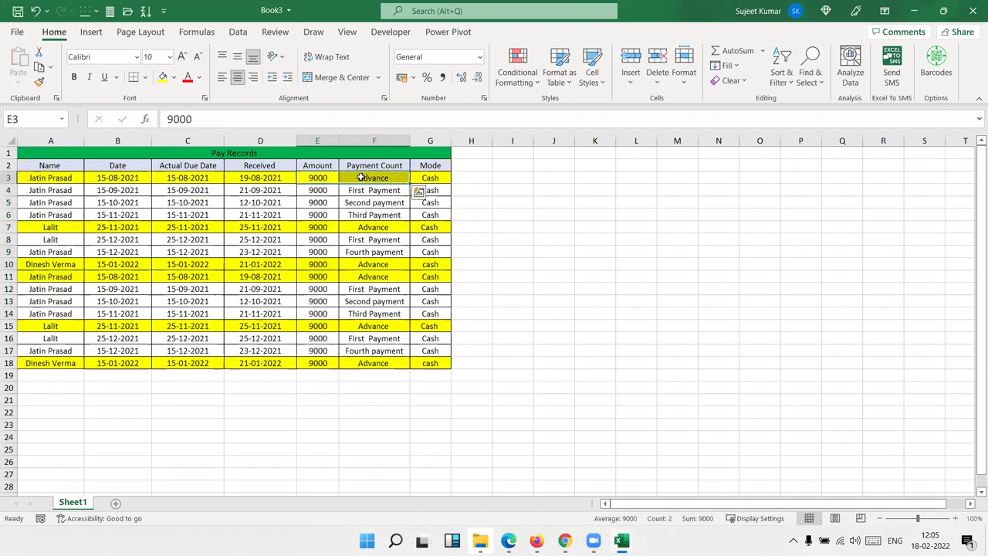
click(353, 190)
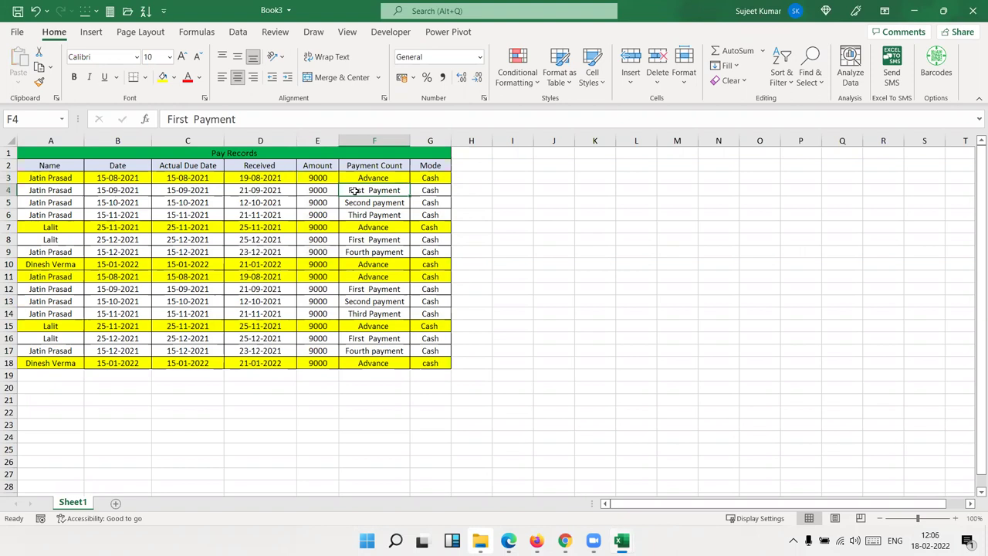
click(356, 203)
click(357, 215)
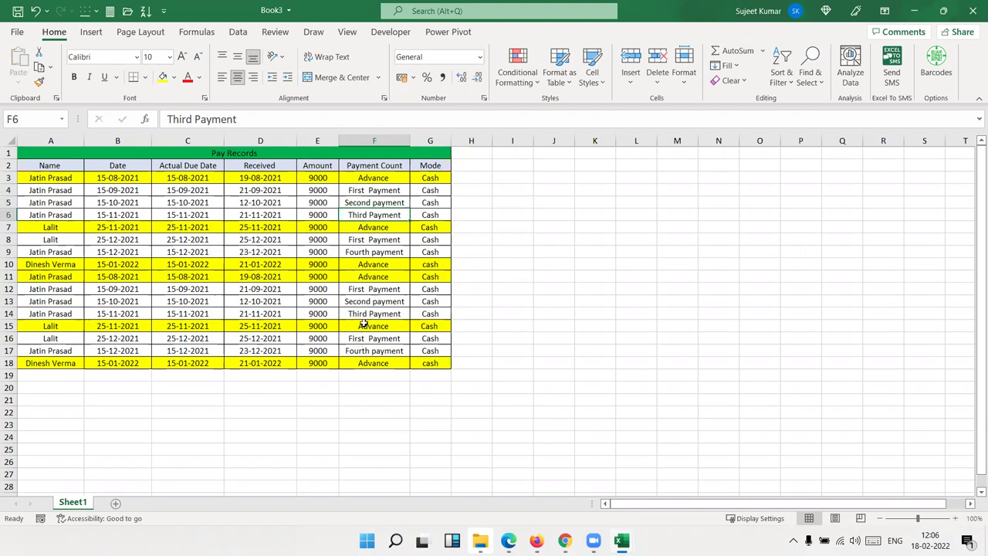
click(326, 180)
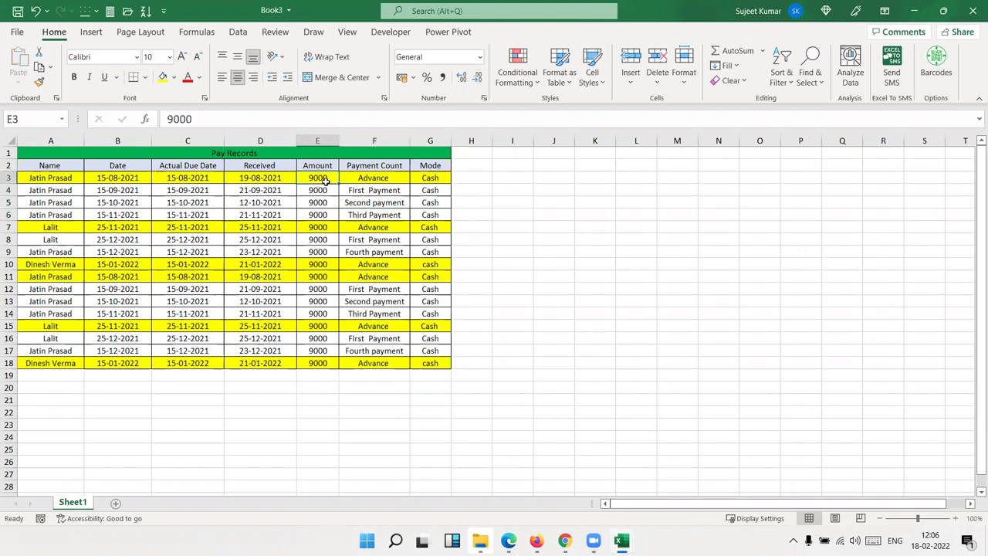
click(372, 178)
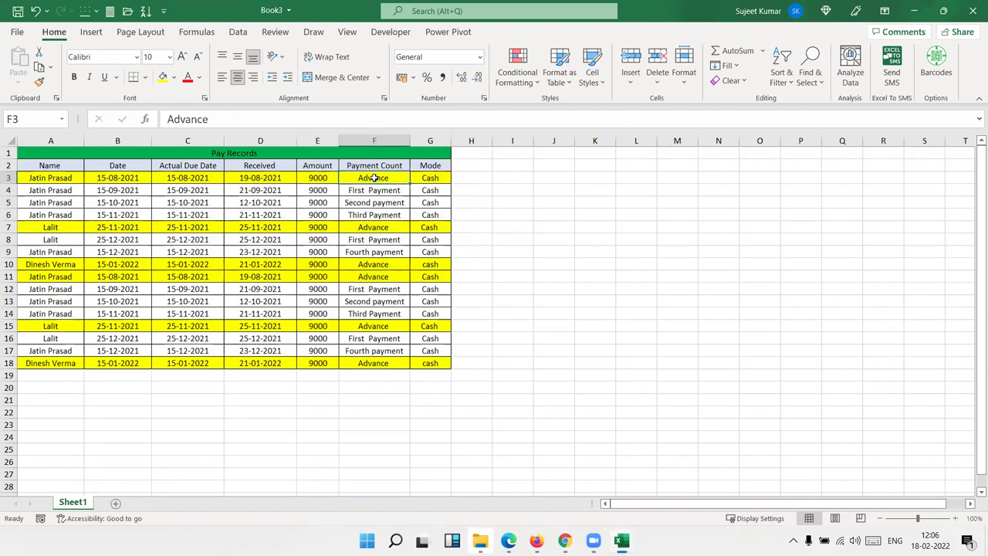
click(324, 190)
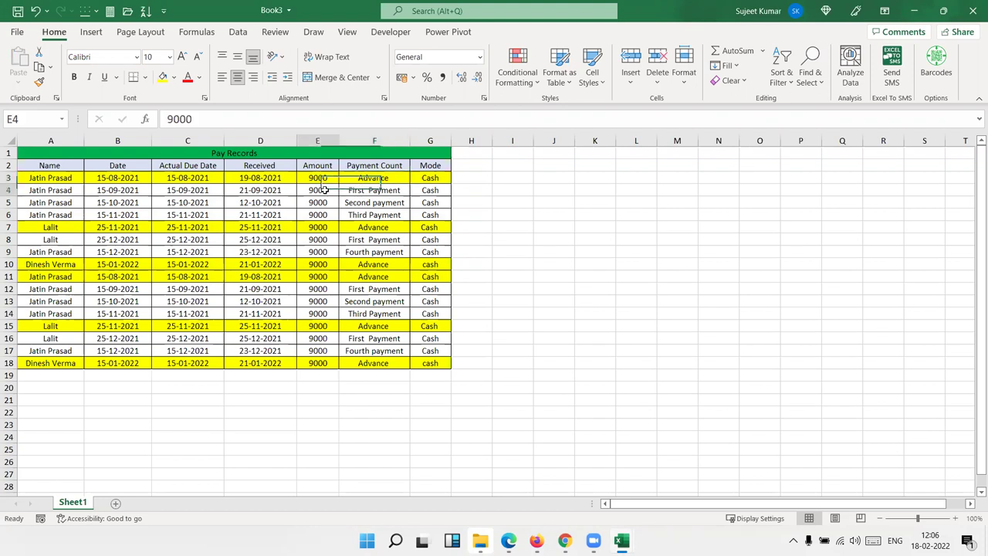
click(59, 193)
click(323, 190)
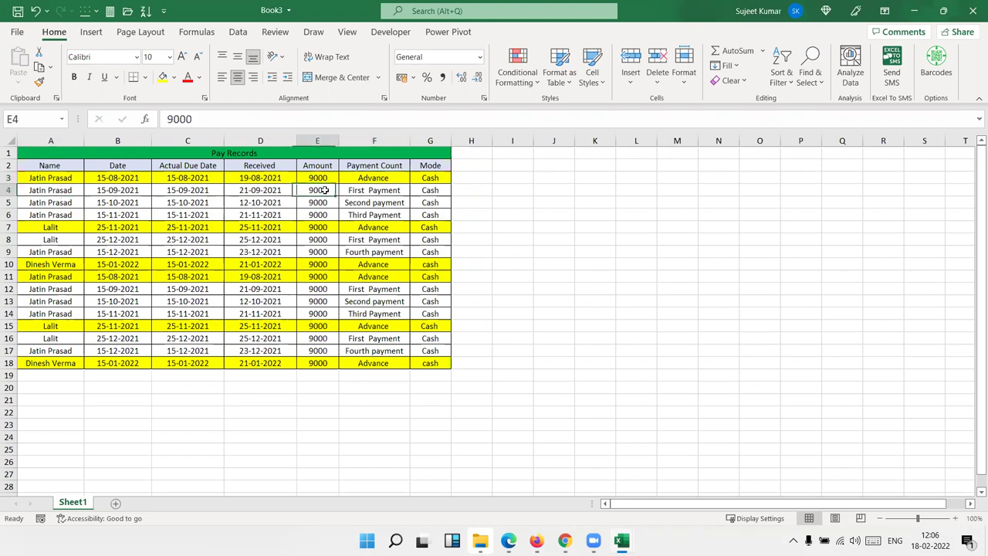
click(369, 193)
click(355, 206)
click(356, 213)
click(365, 264)
click(364, 325)
click(365, 360)
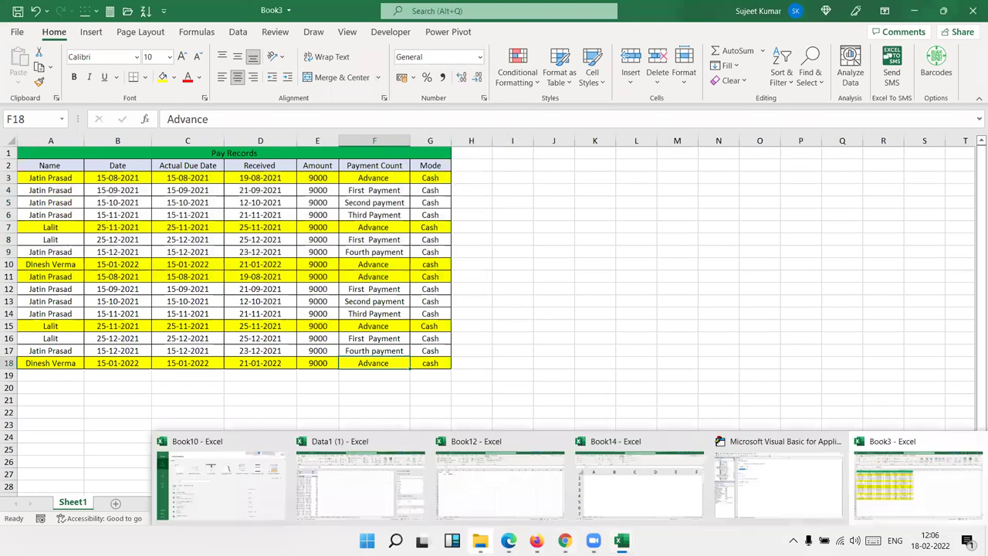
Step: Open the EXCEL MIS TRAINING app page on Google Play in a new browser tab
click(565, 540)
key(ctrl+t)
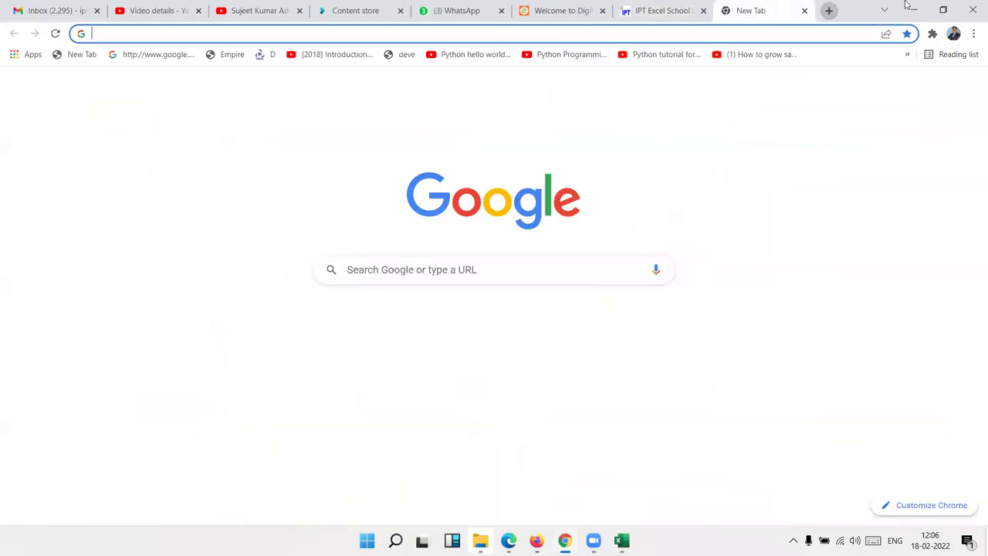
text(pl)
key(Return)
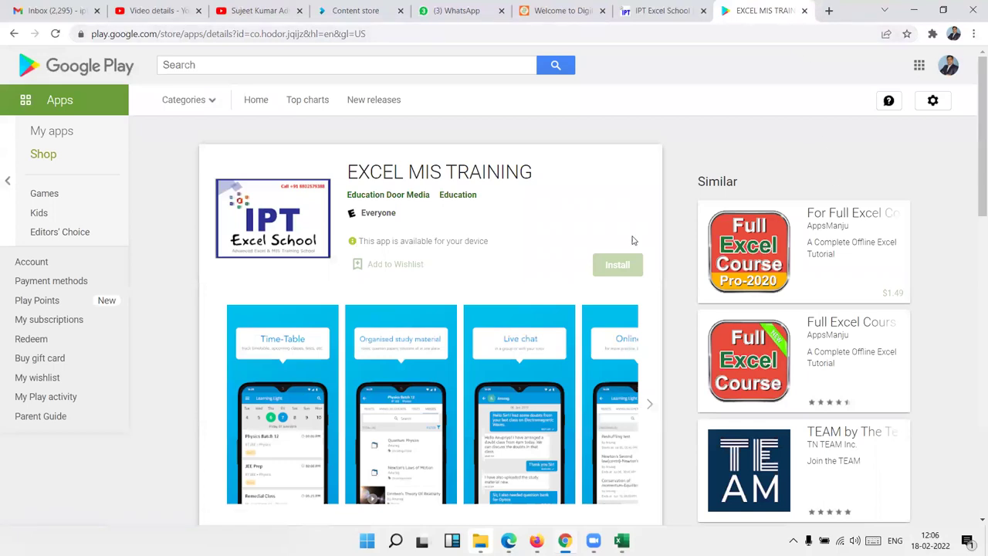
scroll(553, 224, down, 3)
scroll(482, 266, down, 9)
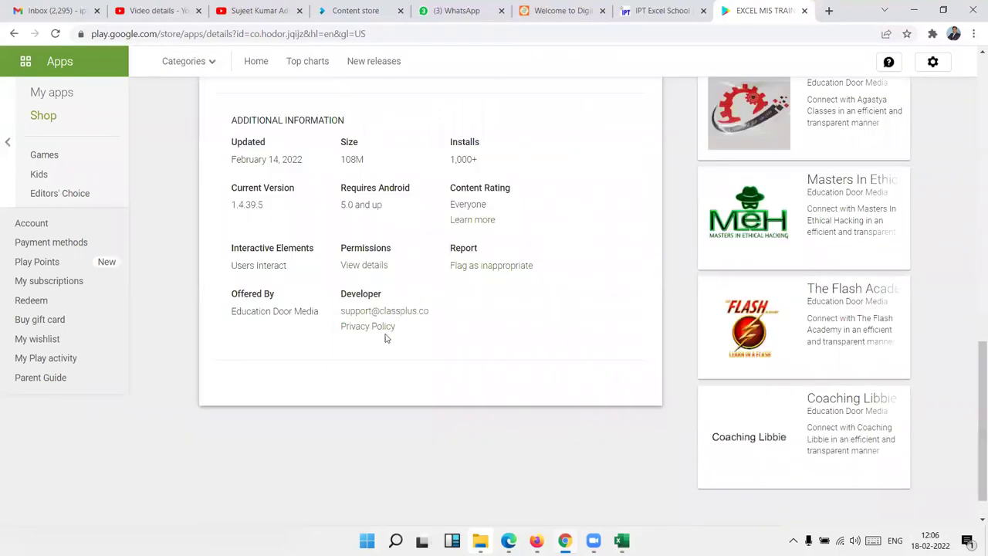
scroll(388, 339, up, 5)
scroll(440, 357, down, 3)
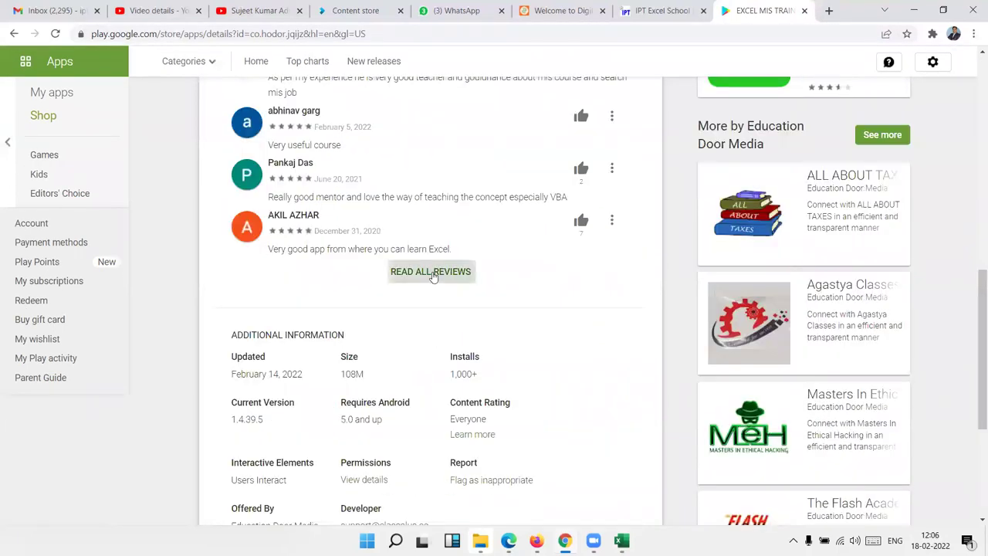
Step: Read through the app's full list of user reviews, then return to Book3 in Excel
click(431, 273)
scroll(425, 261, down, 2)
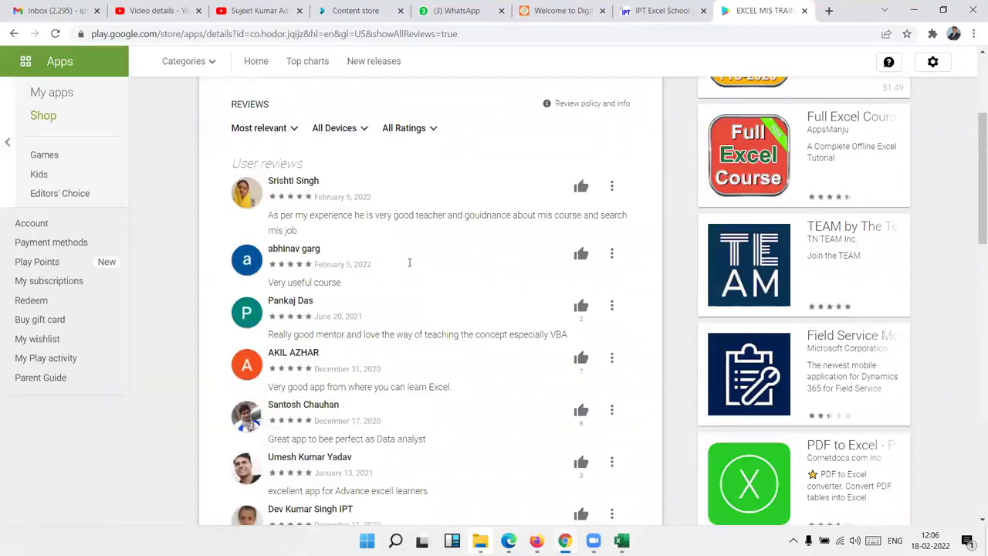
scroll(316, 292, down, 3)
scroll(322, 281, down, 4)
scroll(322, 281, down, 3)
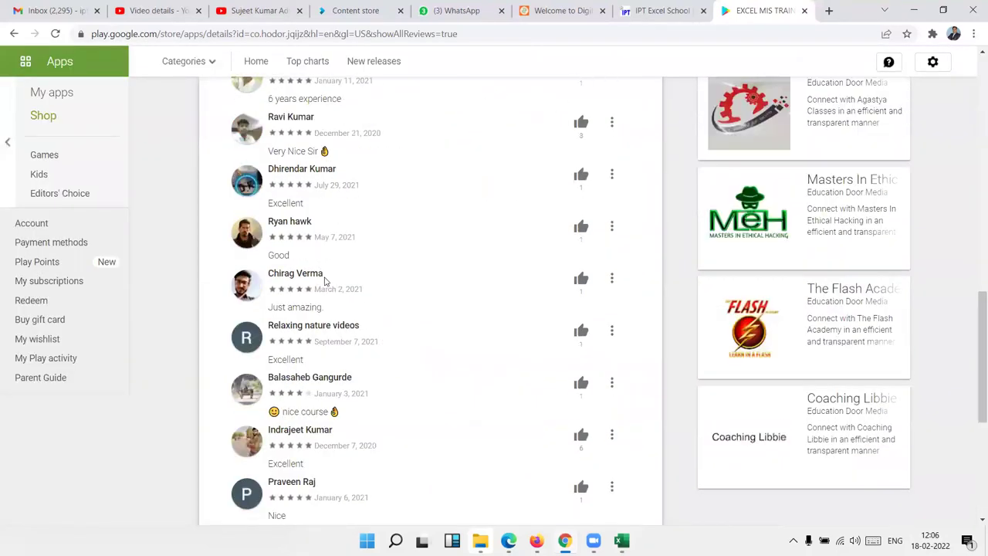
scroll(324, 280, down, 2)
scroll(309, 266, up, 1)
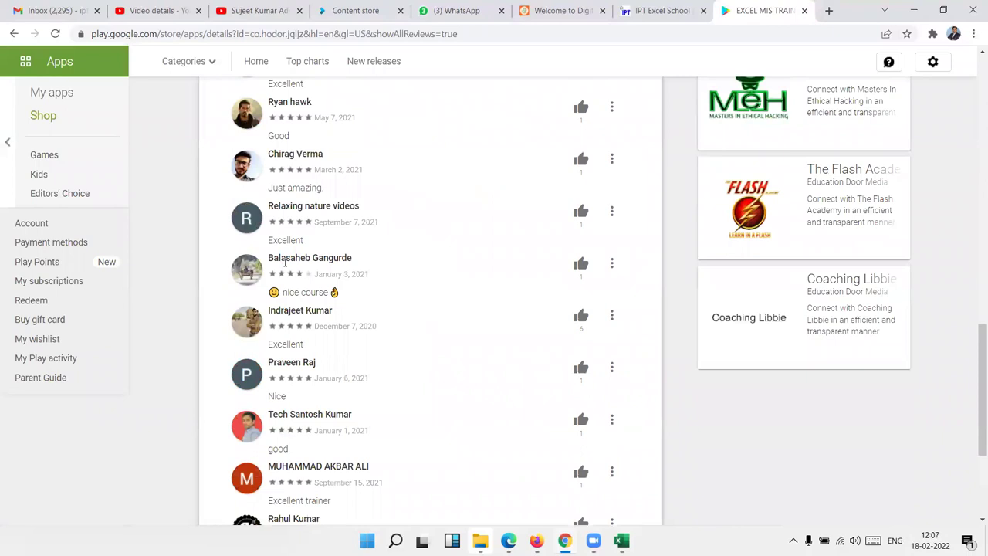
scroll(284, 262, up, 3)
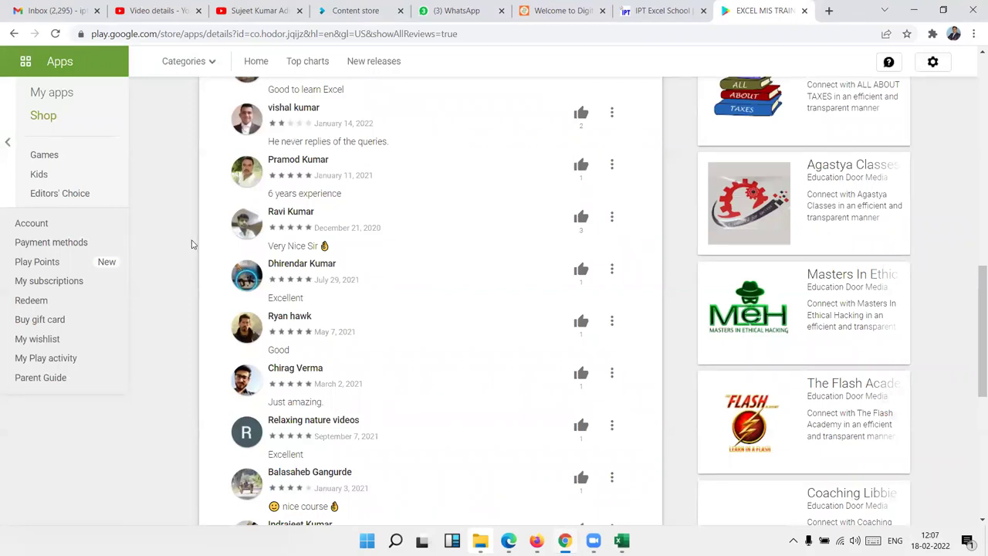
scroll(192, 244, up, 1)
scroll(192, 243, up, 4)
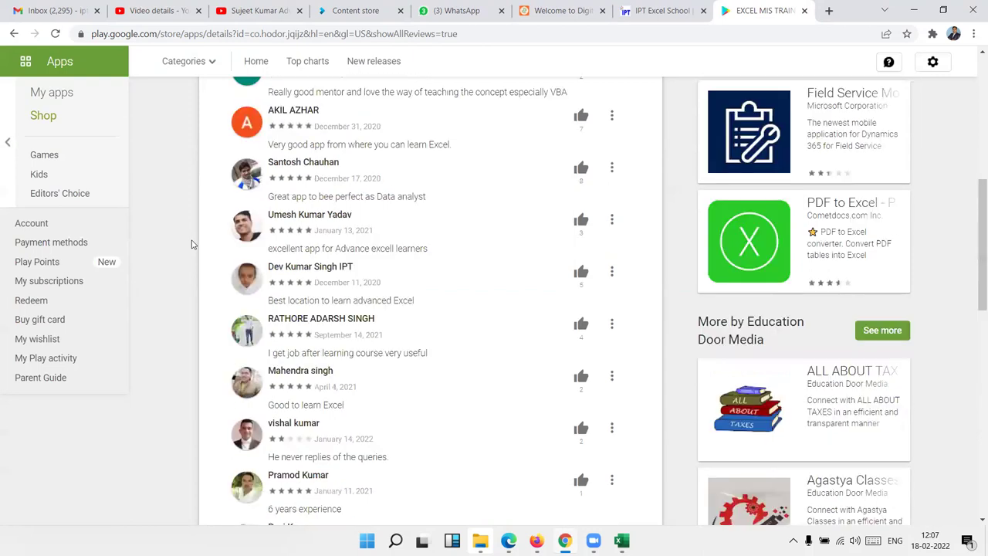
scroll(192, 243, up, 10)
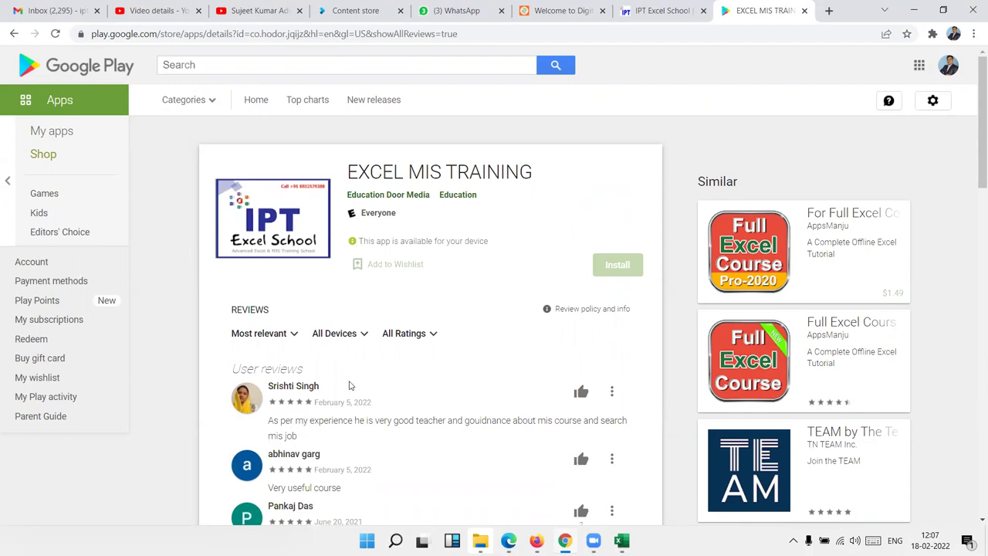
scroll(348, 384, down, 1)
scroll(348, 383, down, 5)
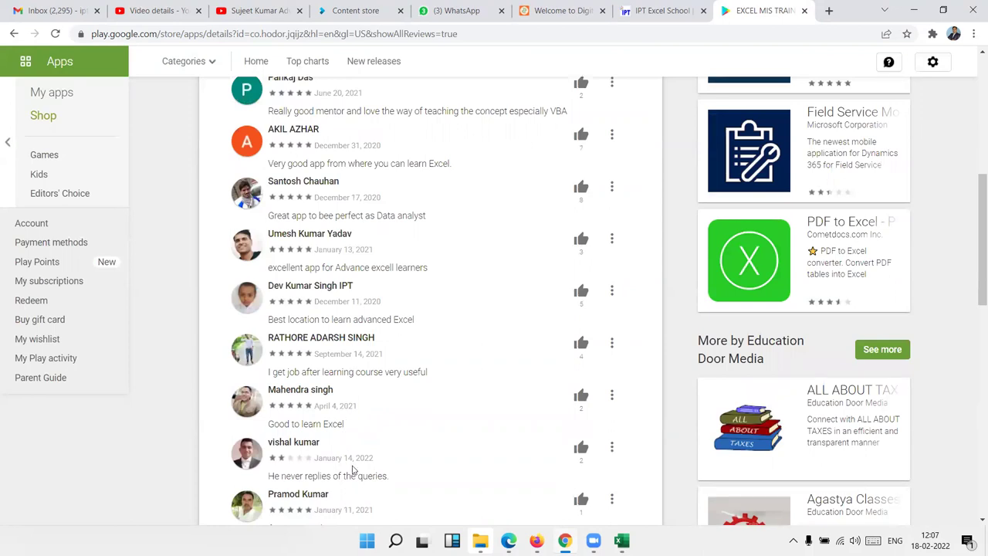
mouse_move(621, 541)
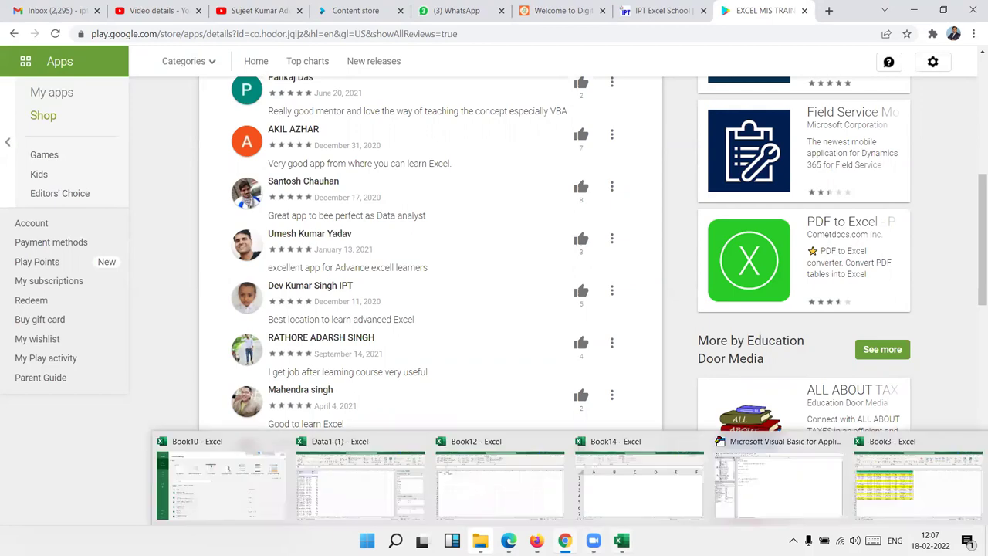
click(906, 515)
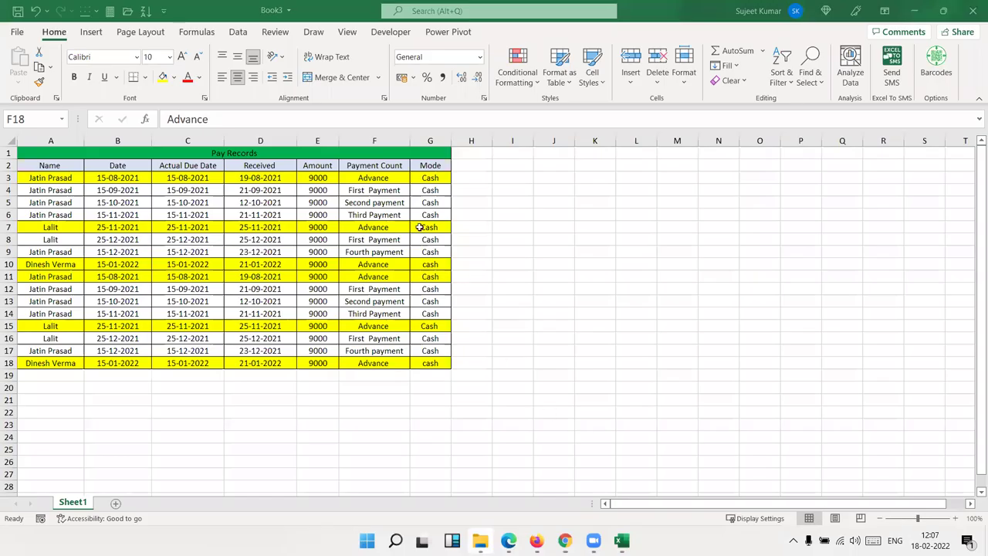
Step: Clear the old Payment Count entries in F3:F18
key(ctrl+Up)
key(ctrl+shift+Down)
key(ctrl+shift+Up)
key(Down)
key(ctrl+shift+Down)
key(Delete)
key(ctrl+Up)
key(Down)
scroll(432, 177, up, 1)
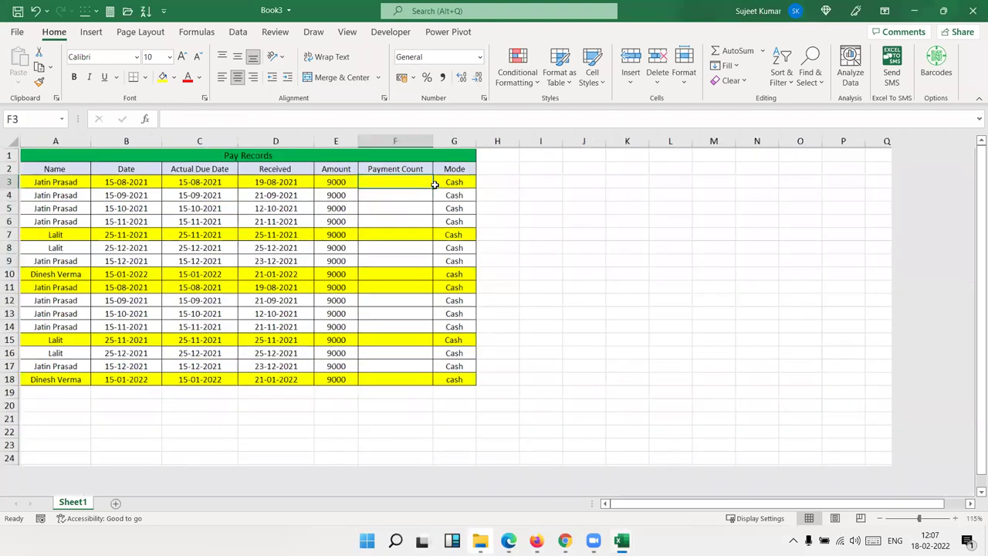
scroll(432, 179, up, 2)
scroll(606, 216, up, 1)
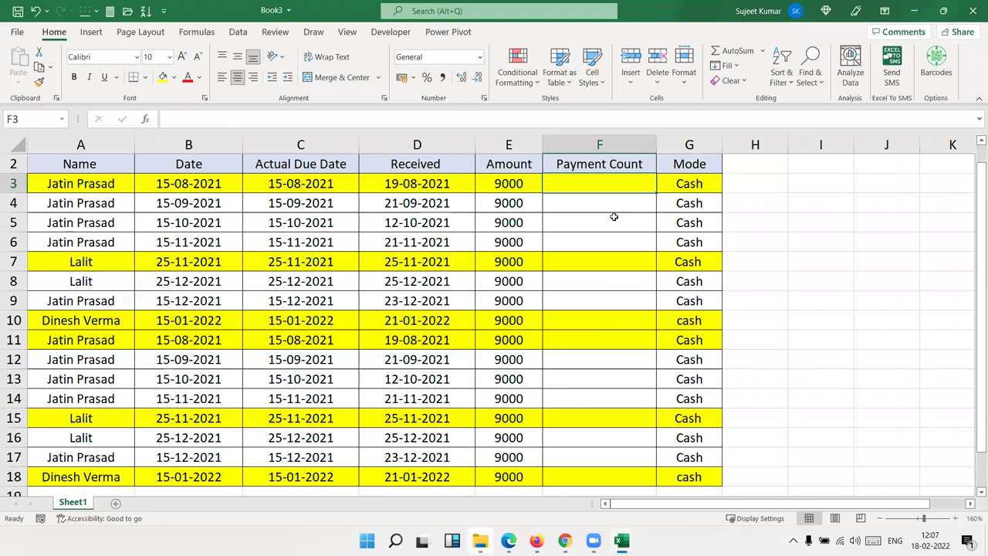
Step: Enter a COUNTIF formula in F3 counting the A3 name over the range from A3
text(=count)
key(Down)
key(Down)
key(Tab)
key(Left)
key(Left)
key(Left)
key(Left)
key(Left)
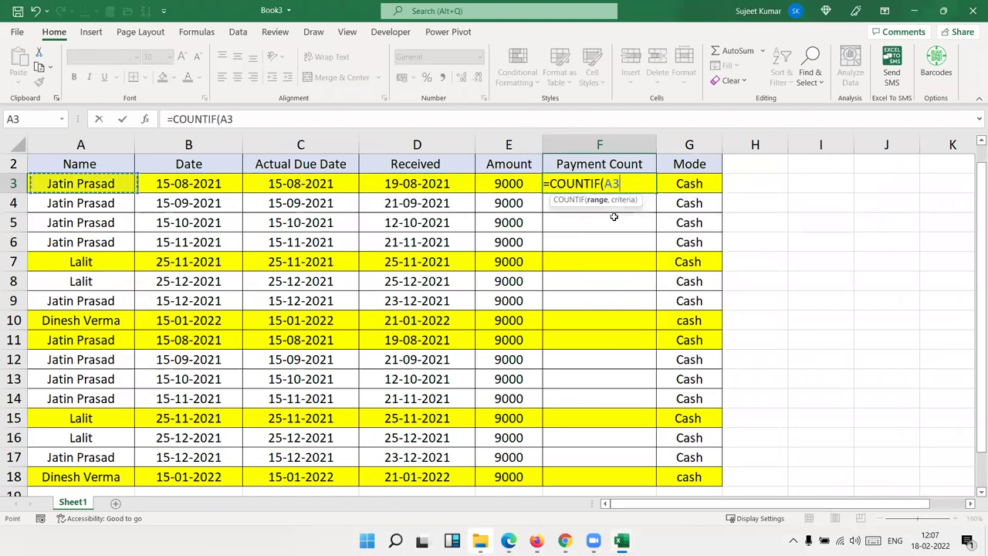
text(.)
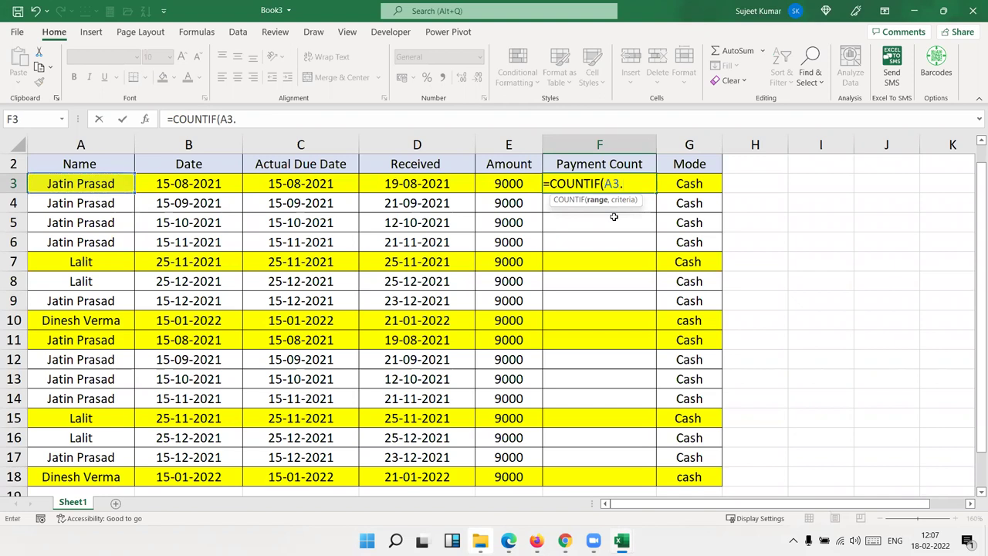
key(BackSpace)
text(:)
text(a3)
text(,)
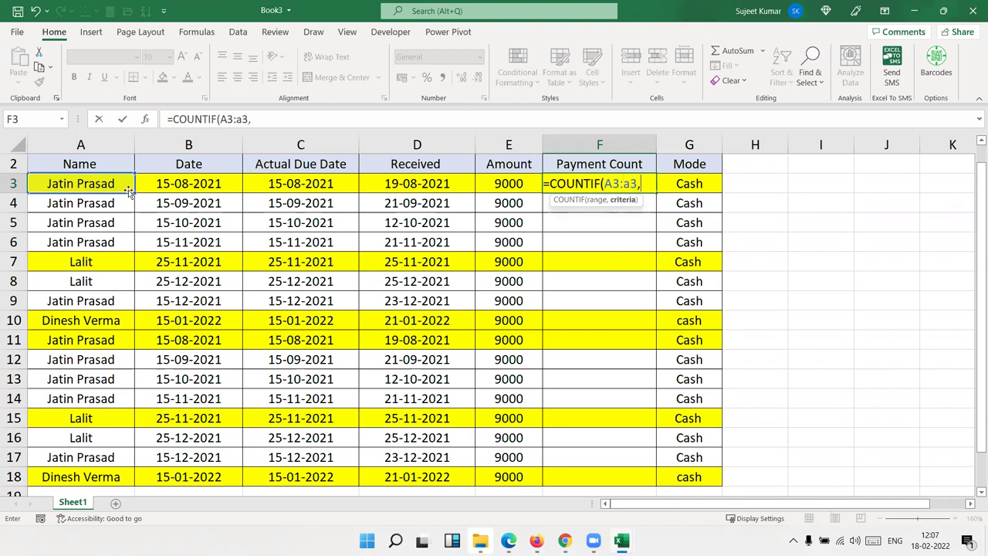
click(118, 182)
key(Return)
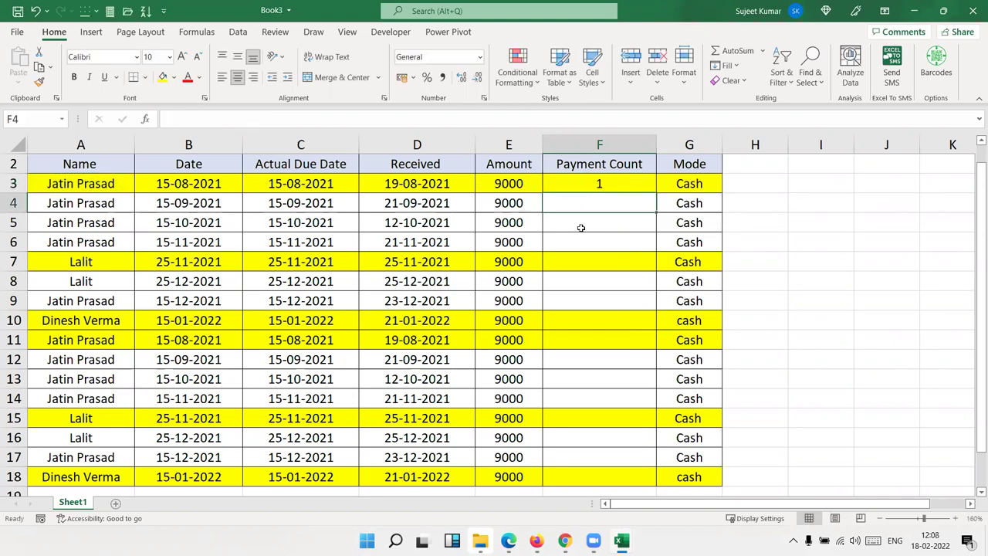
Step: Lock the range start so F3 reads =COUNTIF($A$3:A3,A3)
click(607, 177)
double_click(599, 179)
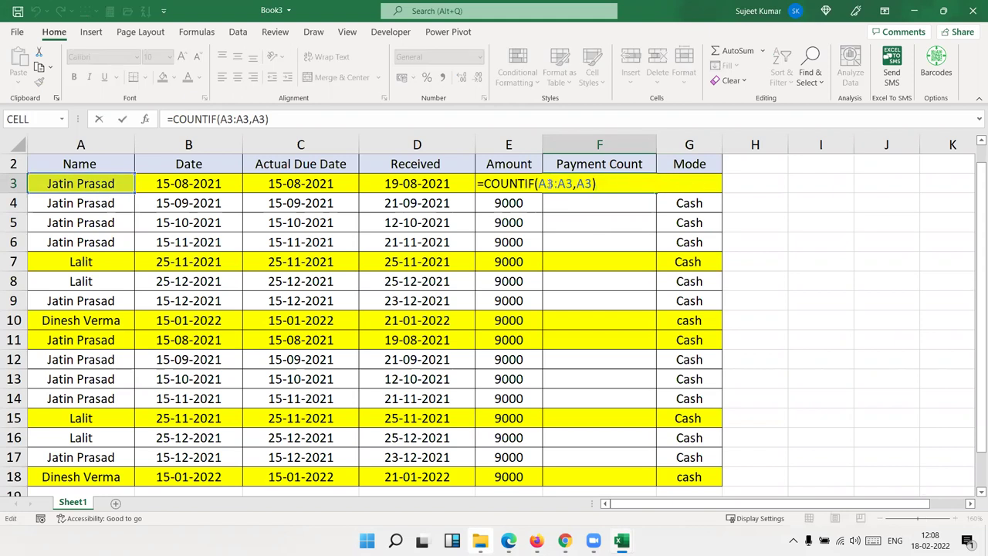
click(545, 183)
key(F4)
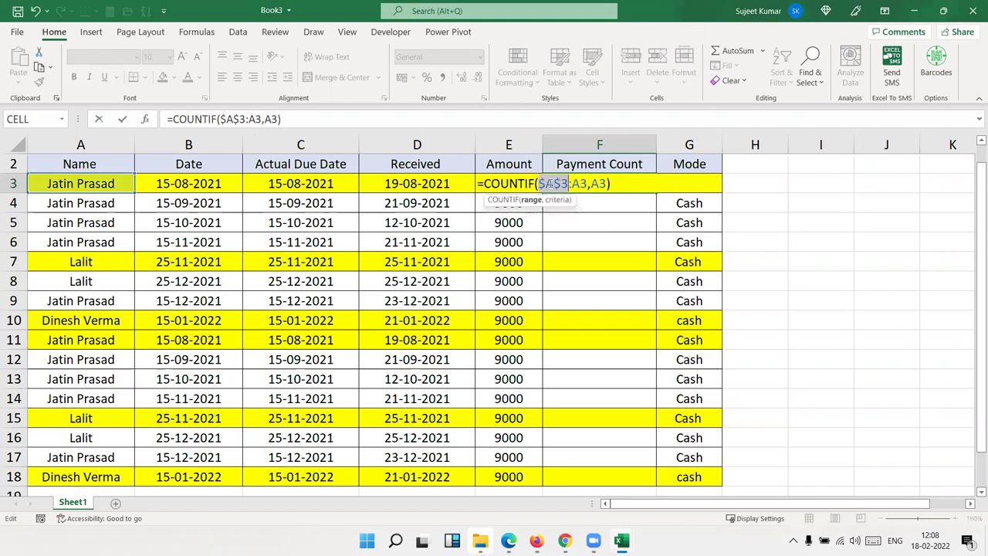
key(Return)
Step: Fill the COUNTIF formula down to F18 and check how the reference adjusts in F4
click(628, 190)
mouse_move(656, 193)
mouse_down()
mouse_move(643, 456)
mouse_move(637, 268)
mouse_up()
scroll(632, 266, up, 4)
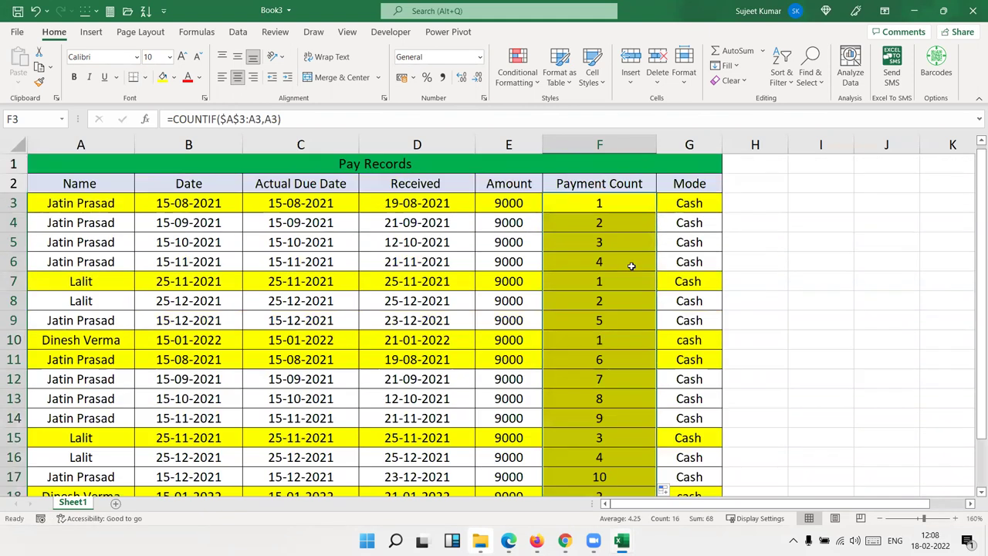
click(596, 206)
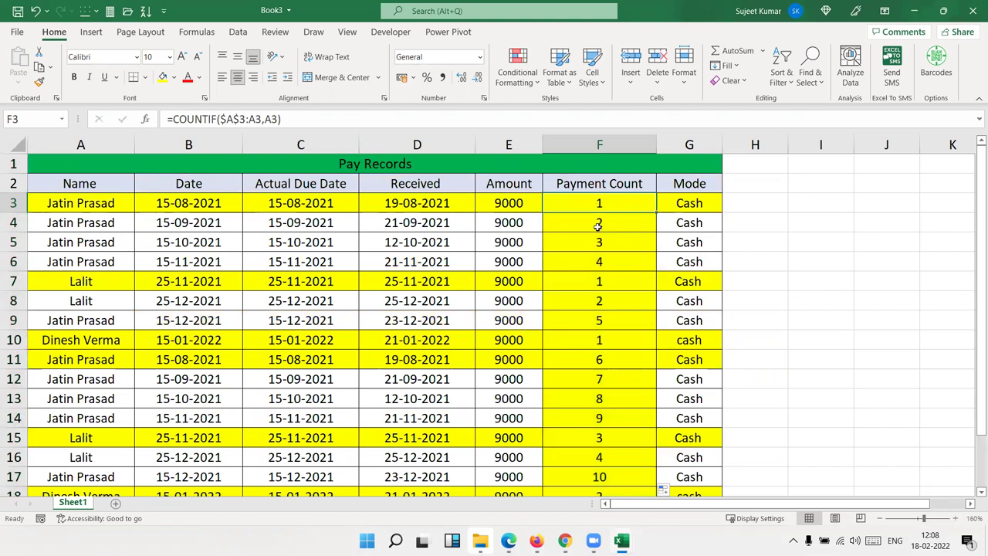
click(594, 224)
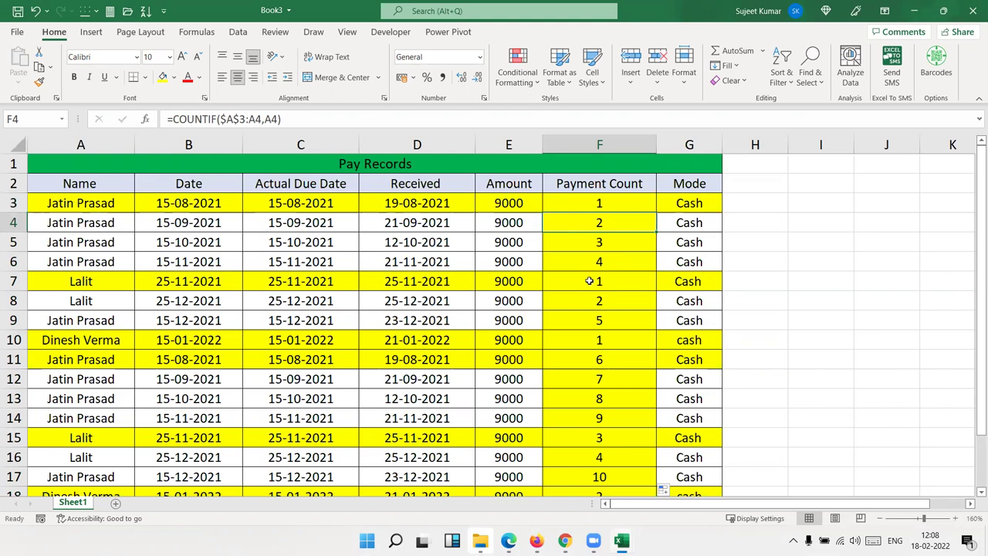
click(848, 168)
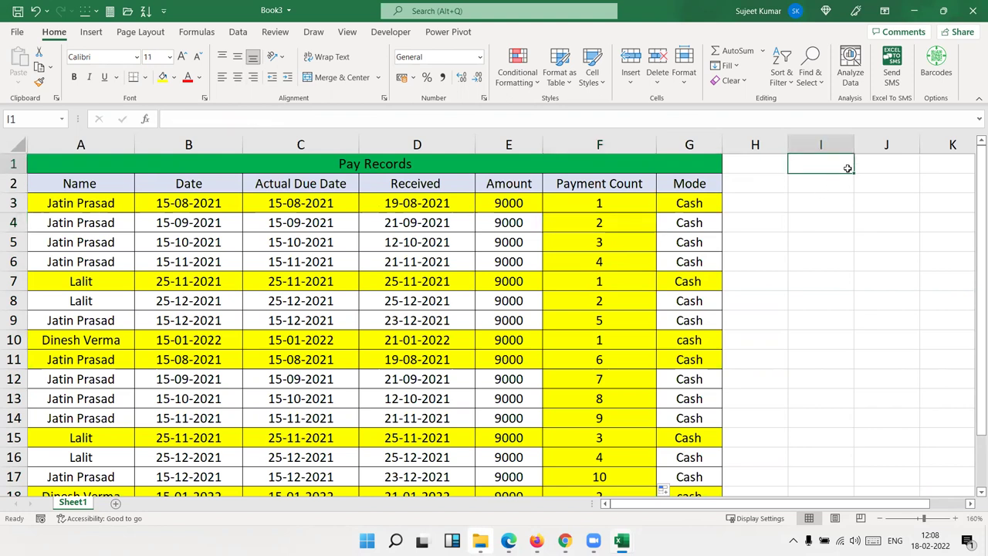
key(Right)
key(Right)
key(Left)
key(Left)
key(Left)
key(Left)
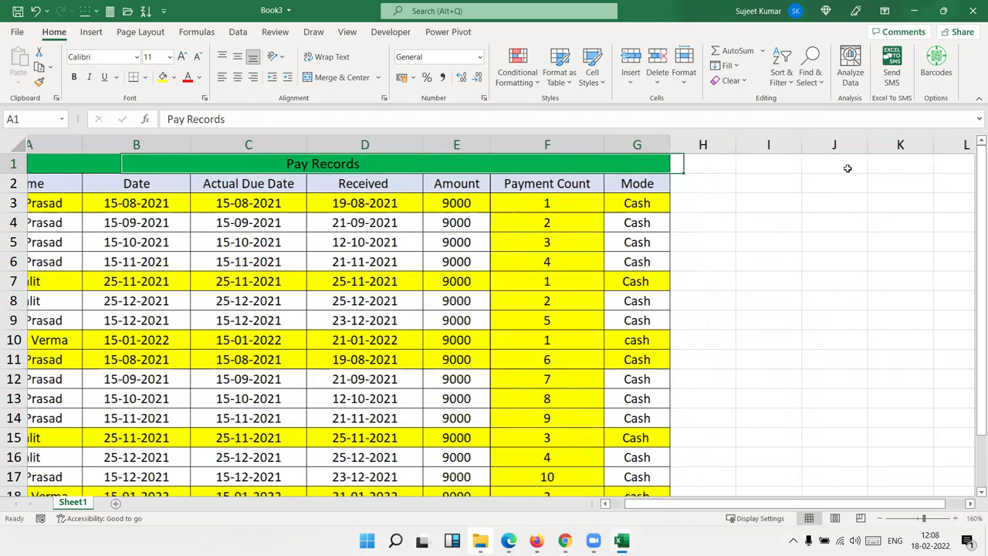
key(Down)
key(Down)
key(Left)
key(Left)
key(Down)
key(Up)
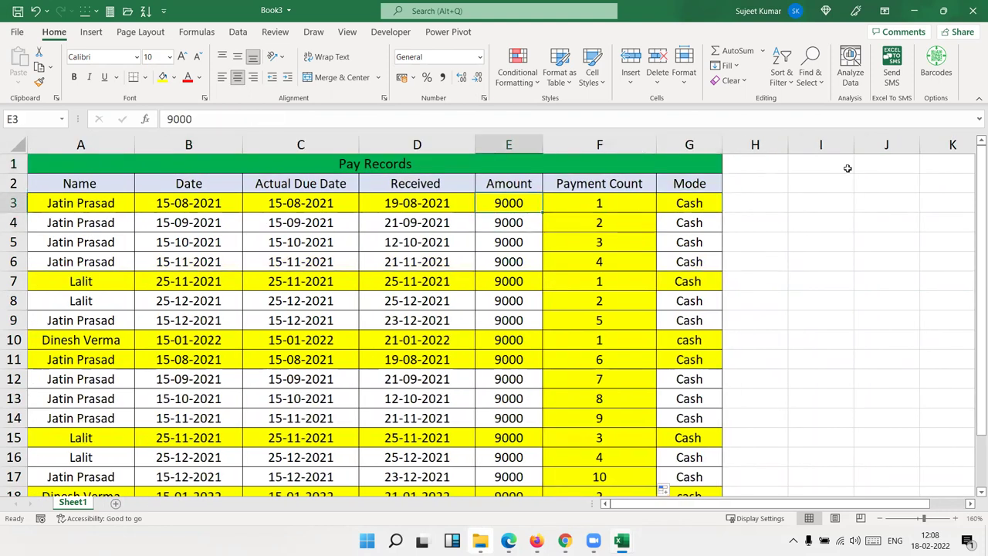
key(Right)
Step: Wrap F3's COUNTIF in CHOOSE and add the labels "Advanced" and "1st"
click(172, 120)
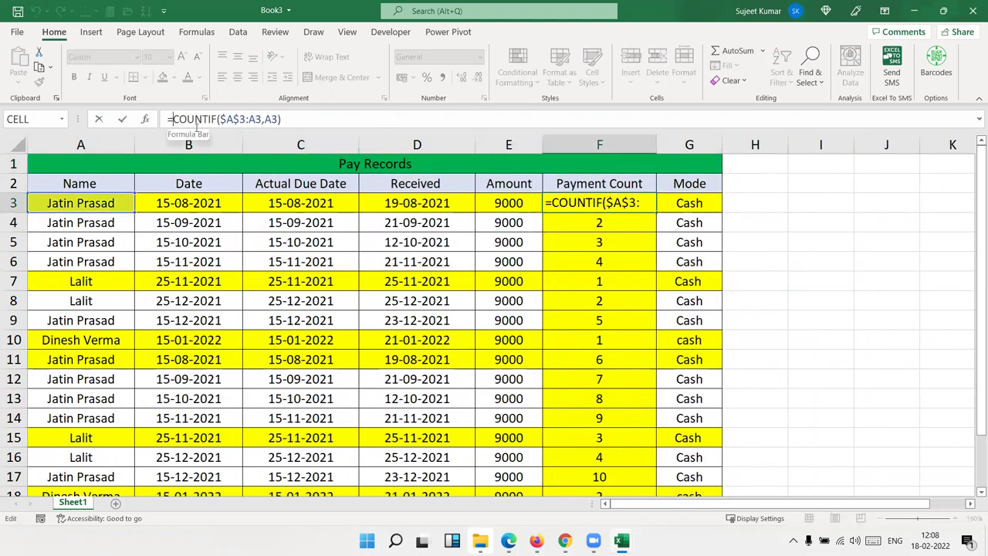
text(choo)
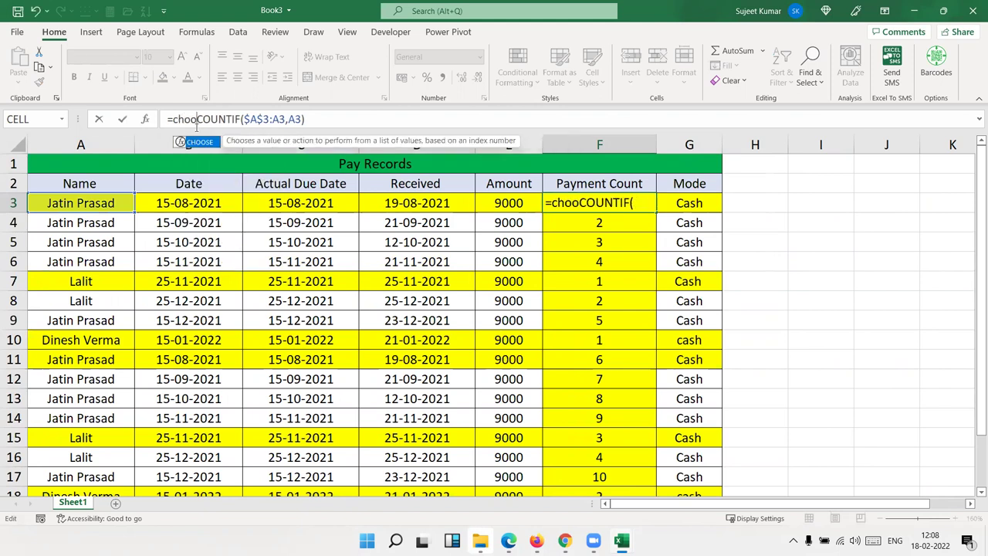
key(Tab)
click(347, 118)
text(,"Advanced)
key(BackSpace)
key(BackSpace)
key(BackSpace)
key(BackSpace)
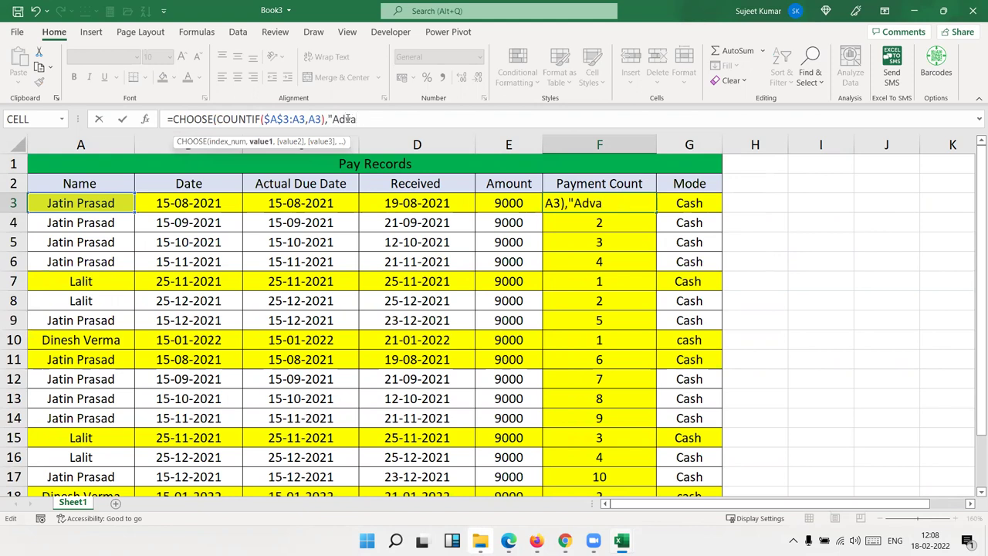
text(nced",")
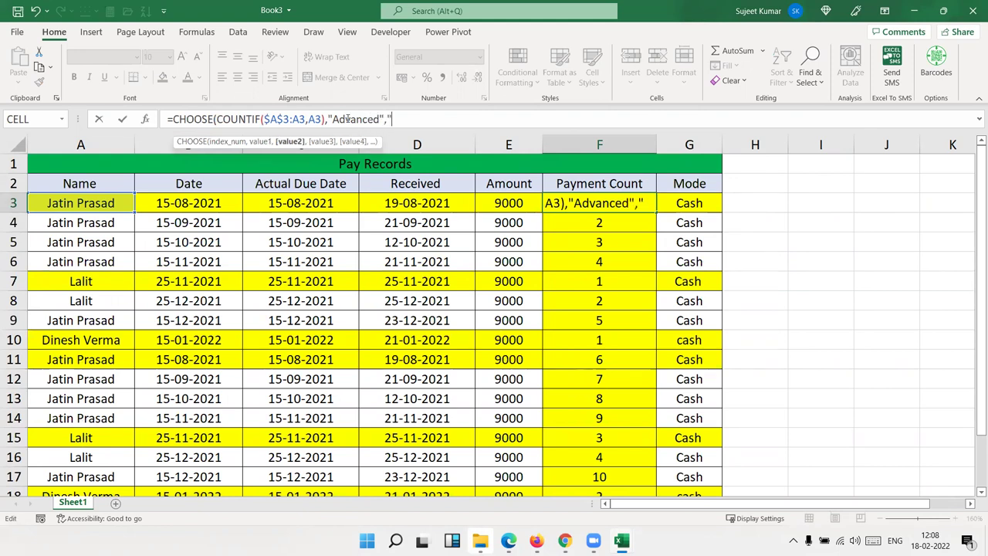
text(1st)
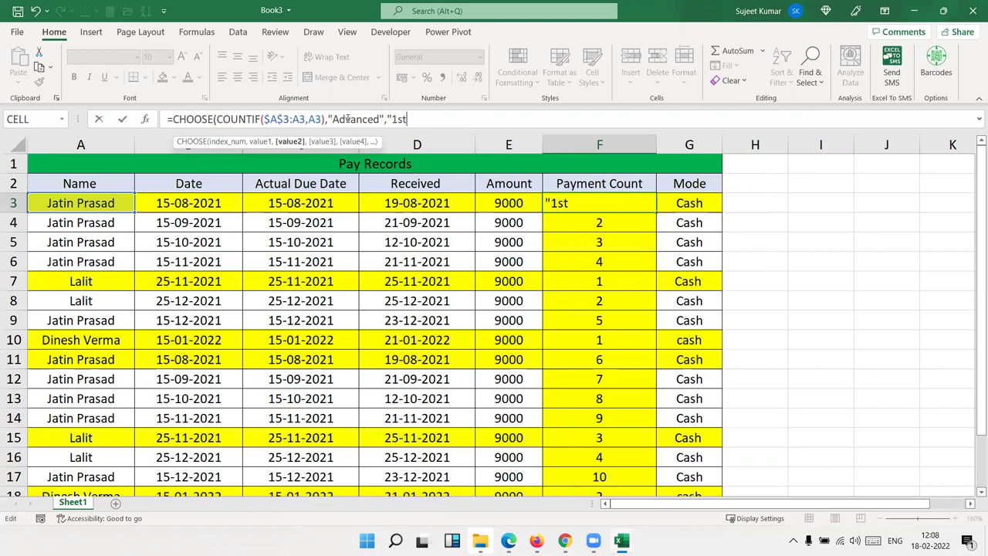
text(")
text(,)
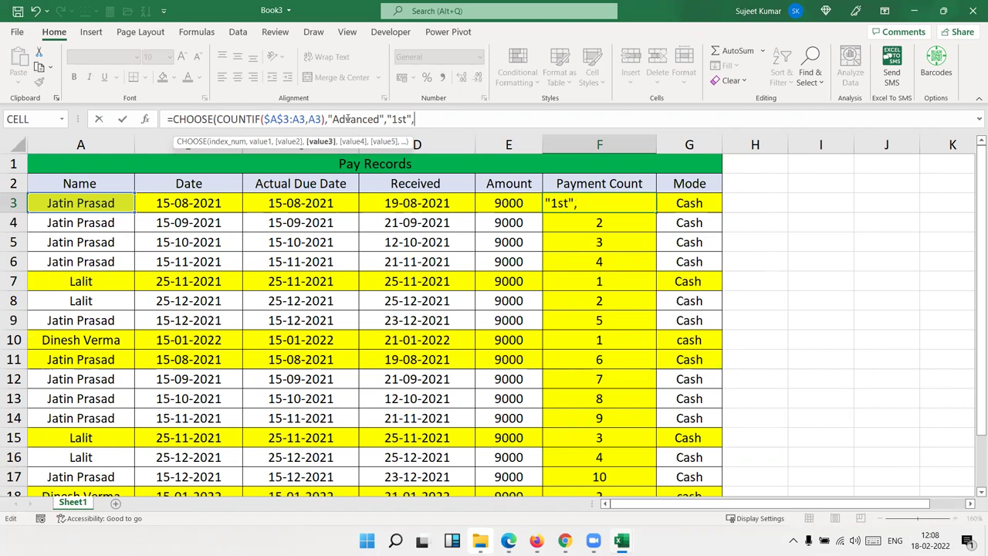
text(2)
text(nd)
Step: Add the CHOOSE labels "2nd", "3rd", "4th" and "5th" to the F3 formula
key(BackSpace)
key(BackSpace)
key(BackSpace)
text("2)
text(nd)
text(")
text(.3)
key(BackSpace)
key(BackSpace)
text(,")
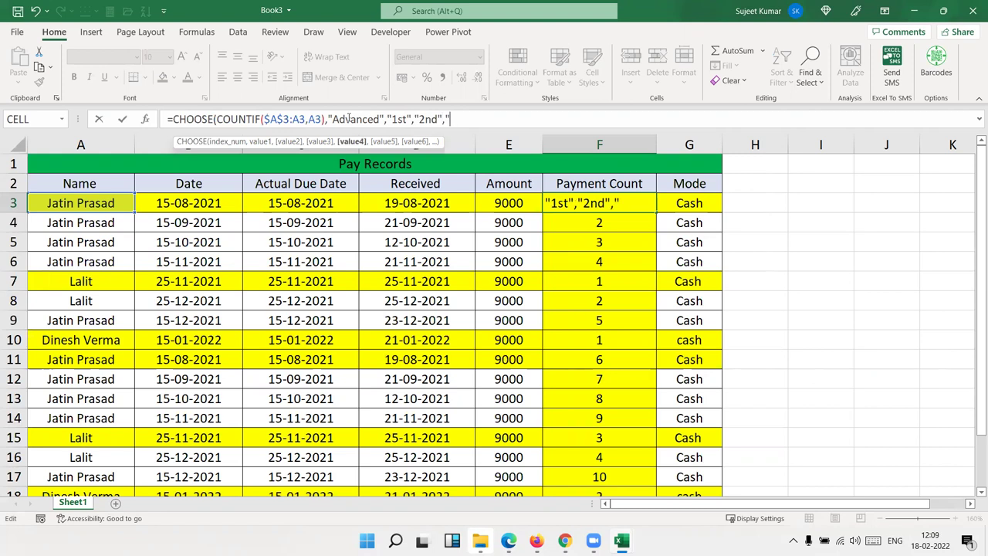
text(3rd )
text(",)
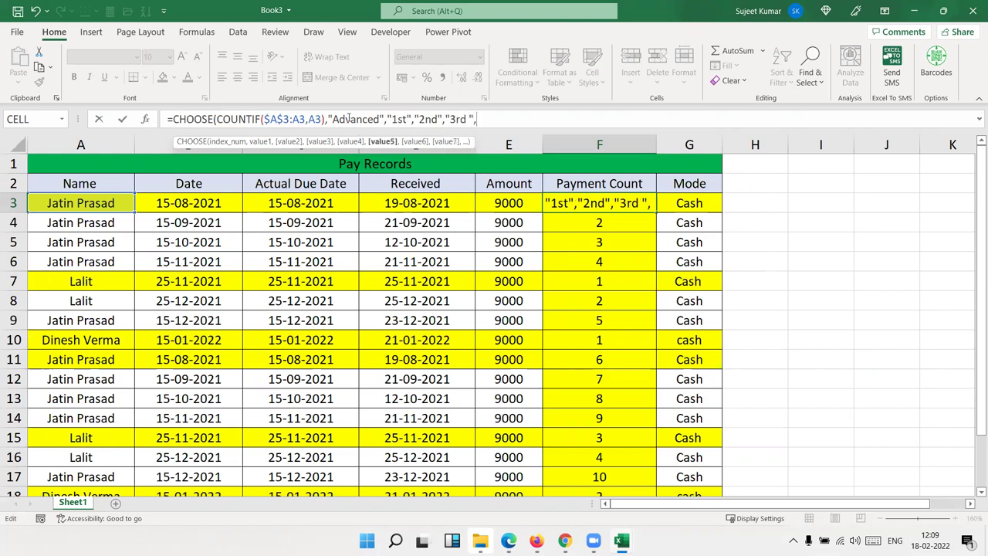
text("4th","6)
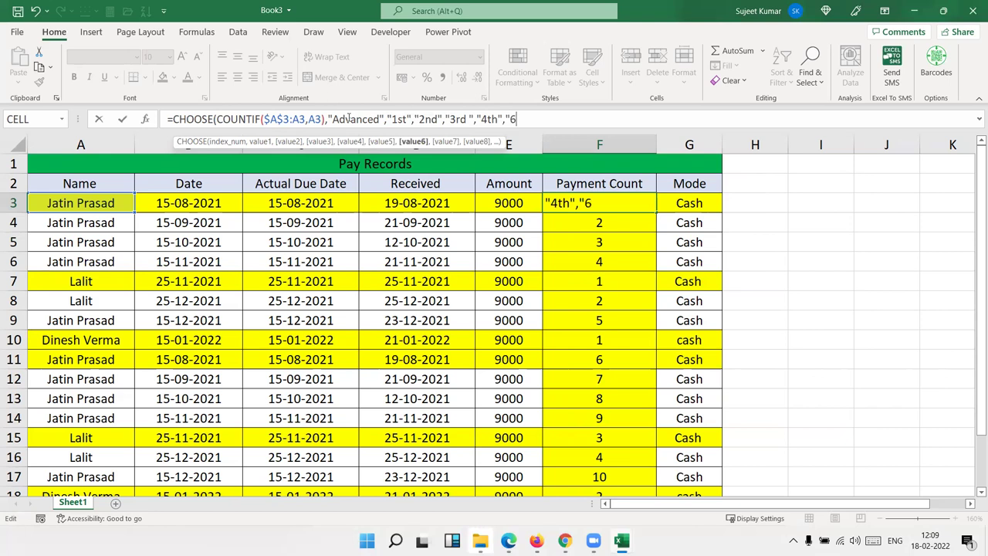
key(BackSpace)
text(5)
text(th")
text(,6)
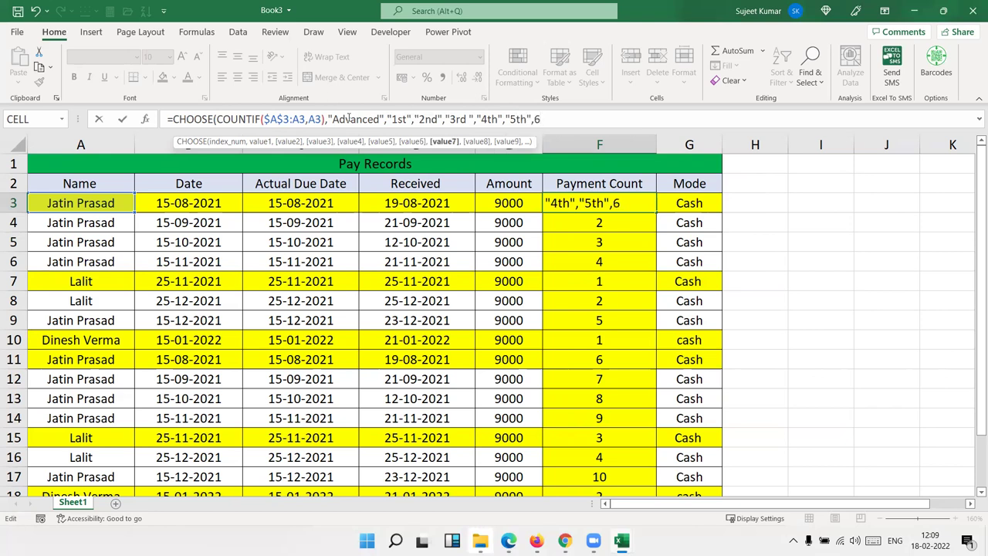
key(BackSpace)
text(6)
Step: Add labels "6th" through "12th", close the parenthesis and commit the F3 formula
key(BackSpace)
text(6th)
key(BackSpace)
key(BackSpace)
key(BackSpace)
text("6th",")
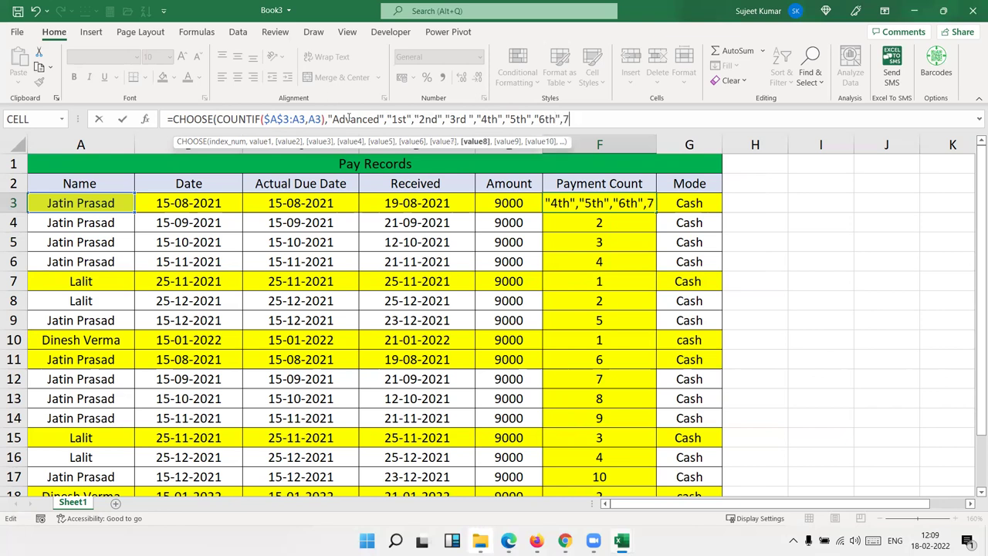
text(7th)
key(BackSpace)
key(BackSpace)
text(th",)
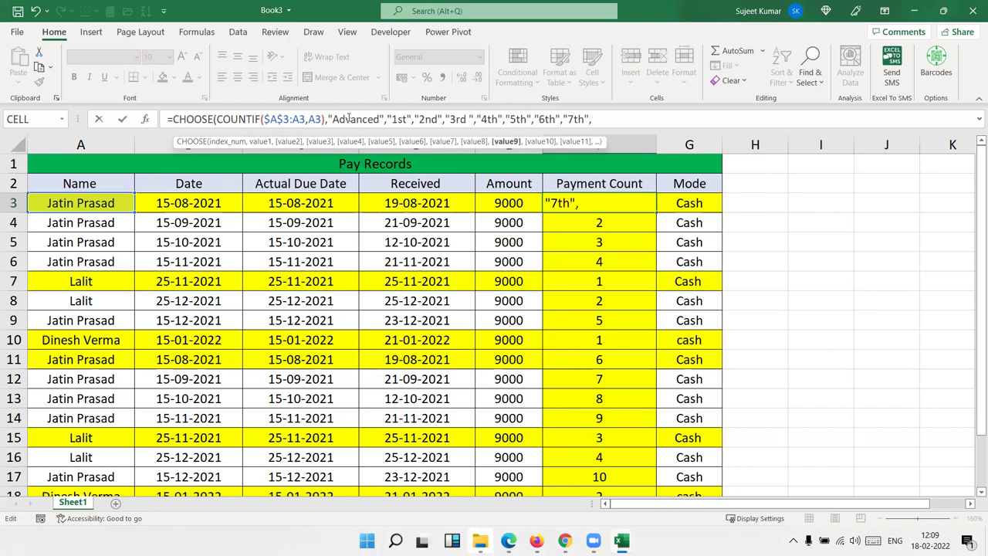
text("8th)
text(","9th)
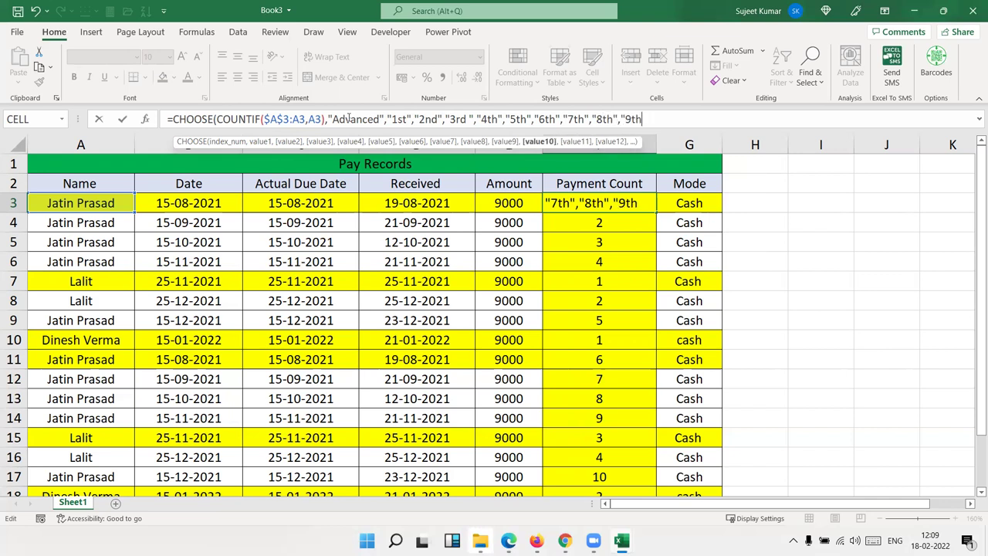
text(",")
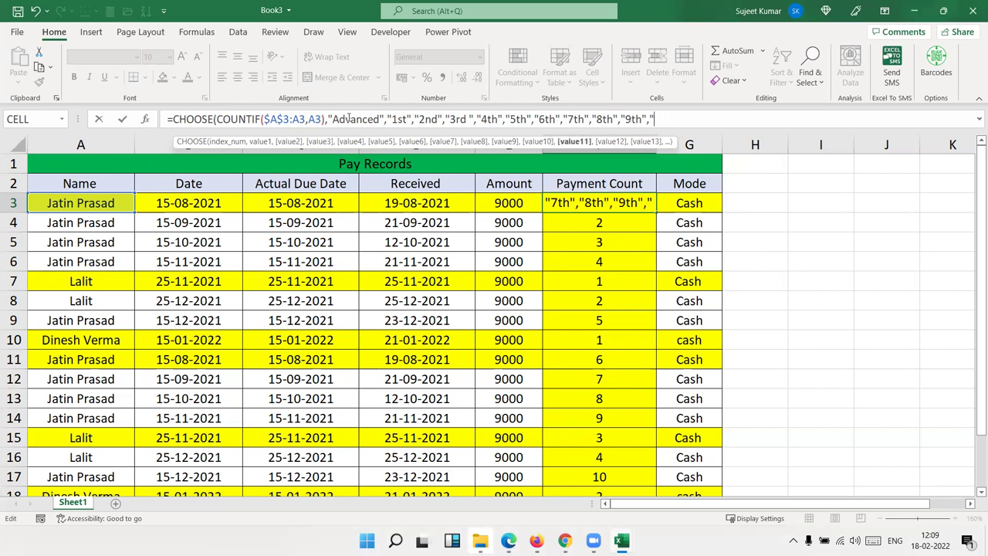
text(10th")
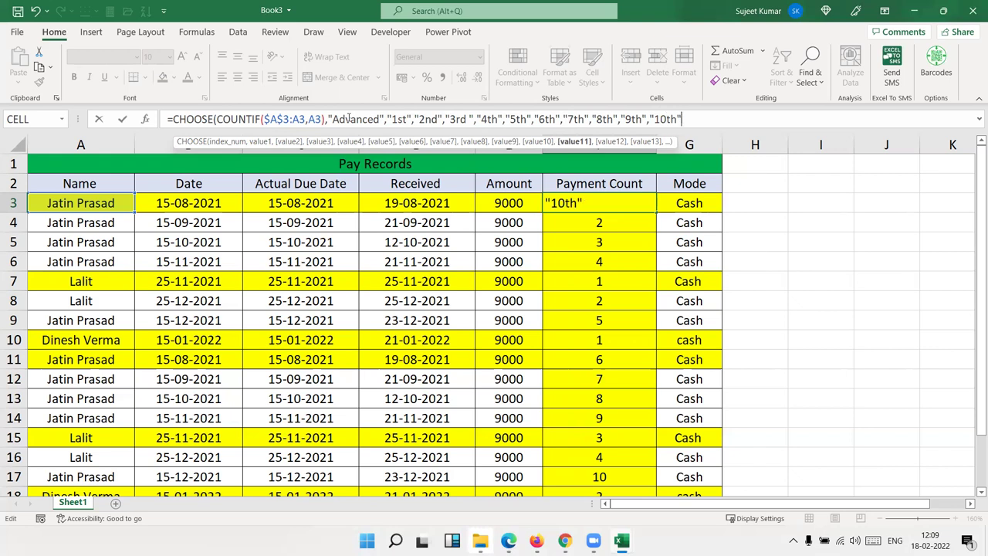
text(,")
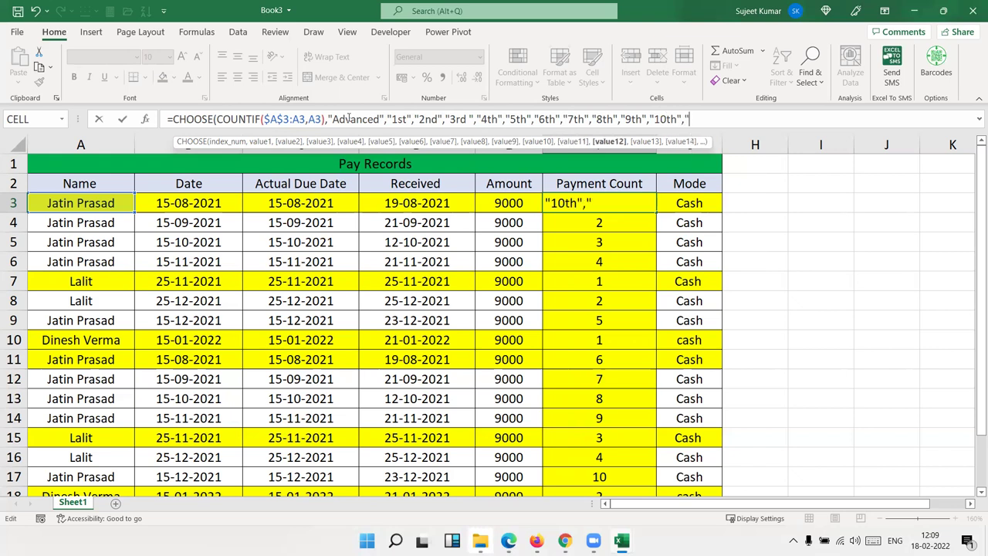
text(11)
text(th",)
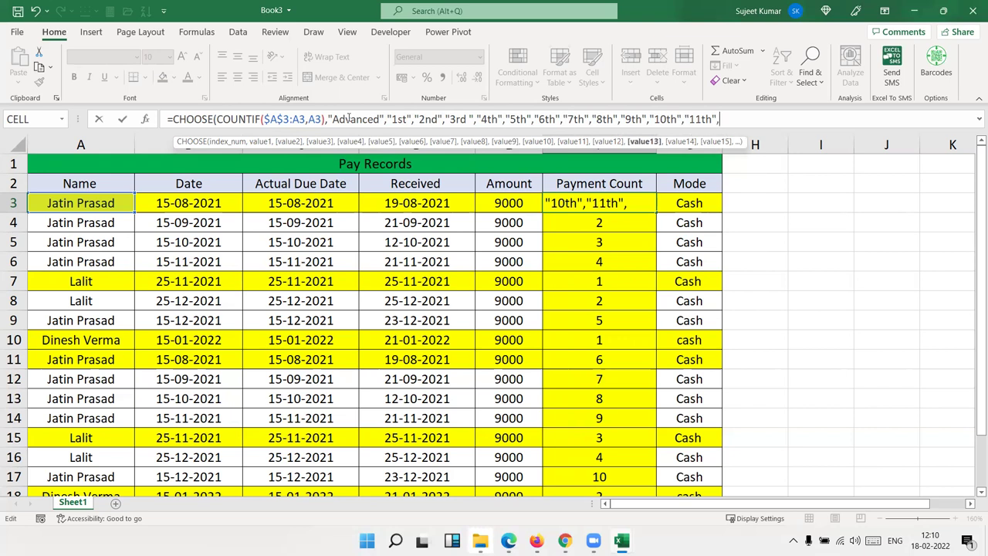
text("12)
text(th")
text())
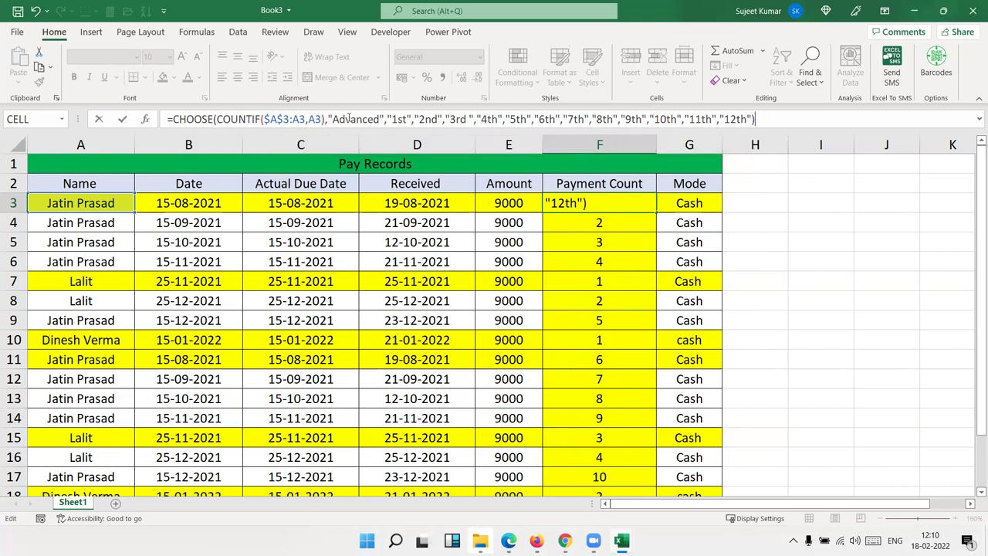
key(Return)
Step: Copy the CHOOSE formula from F3 down the column and verify the formulas in F4 and F6
key(Up)
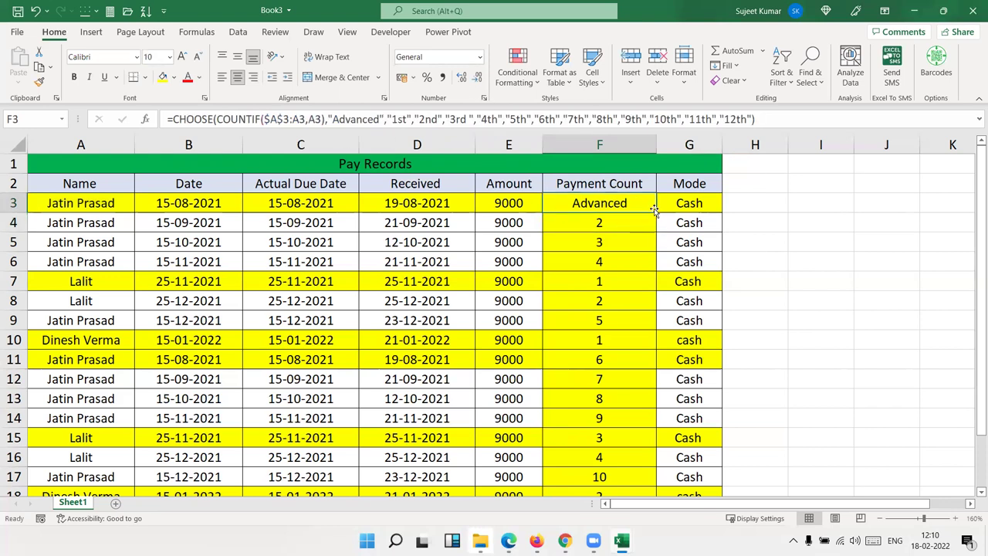
double_click(654, 211)
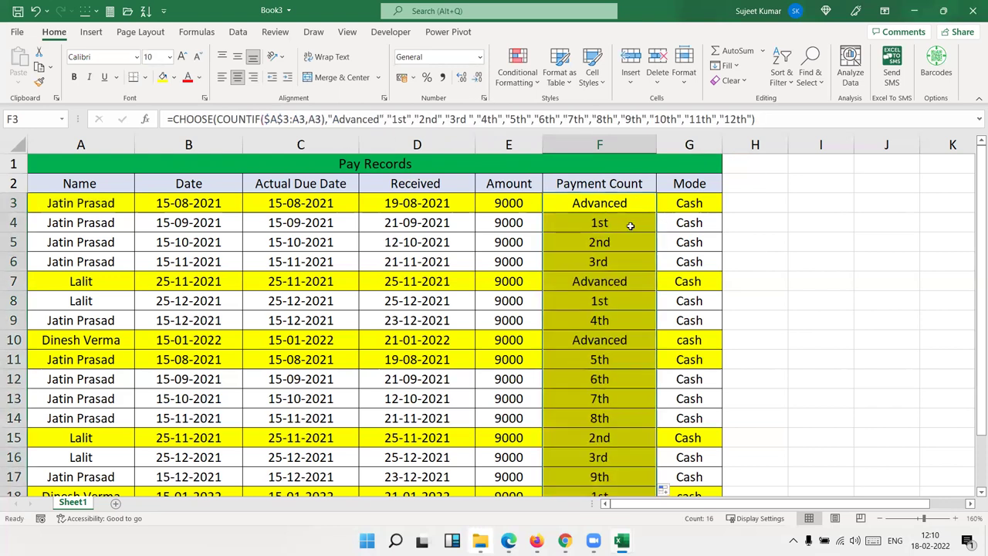
click(625, 224)
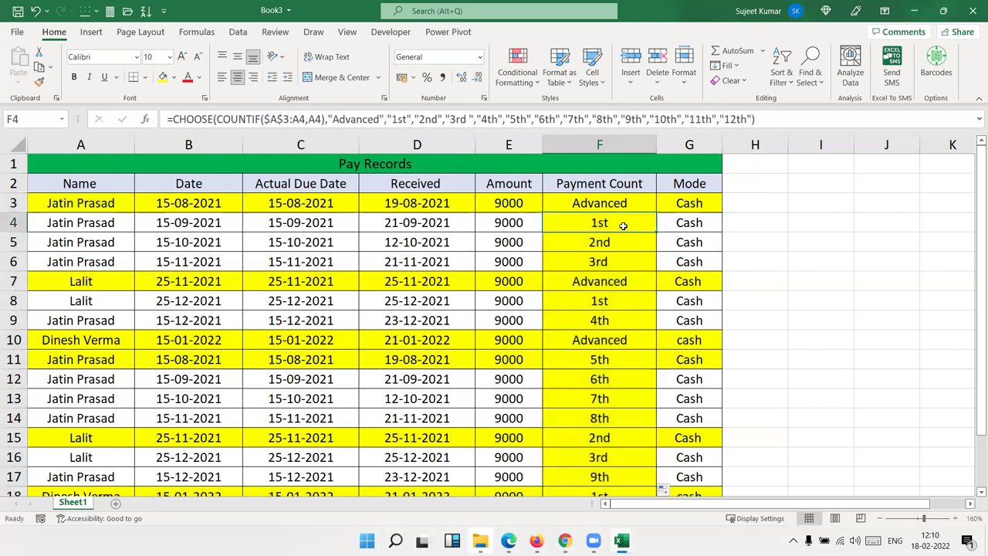
click(409, 119)
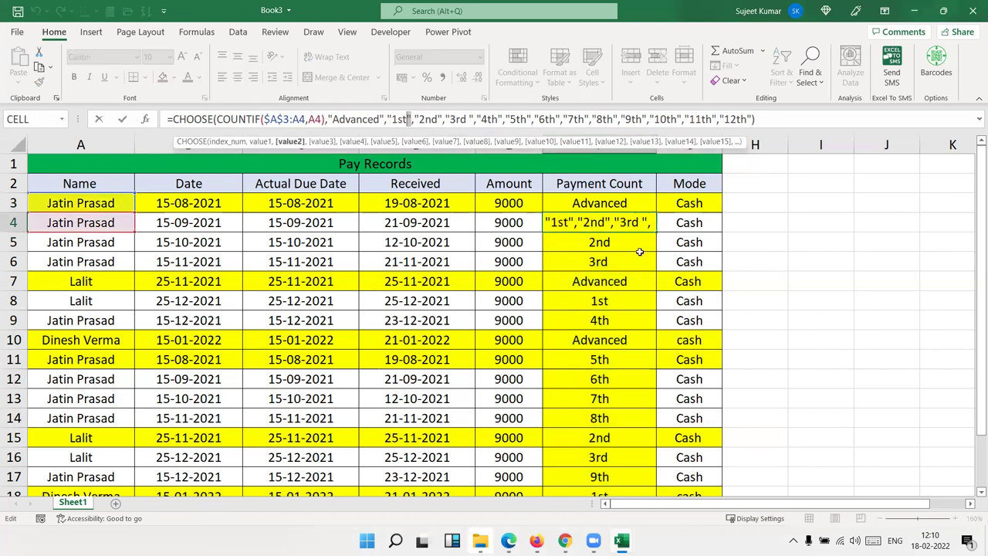
key(Escape)
click(635, 255)
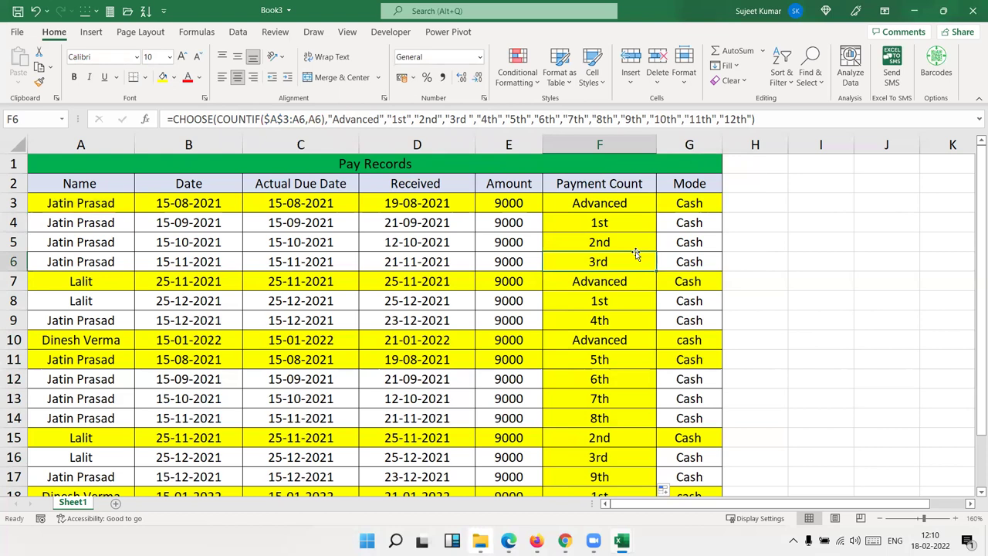
key(super+Down)
Step: Minimize every window with Win+D to reveal the Excel training wallpaper and file icons
key(super+d)
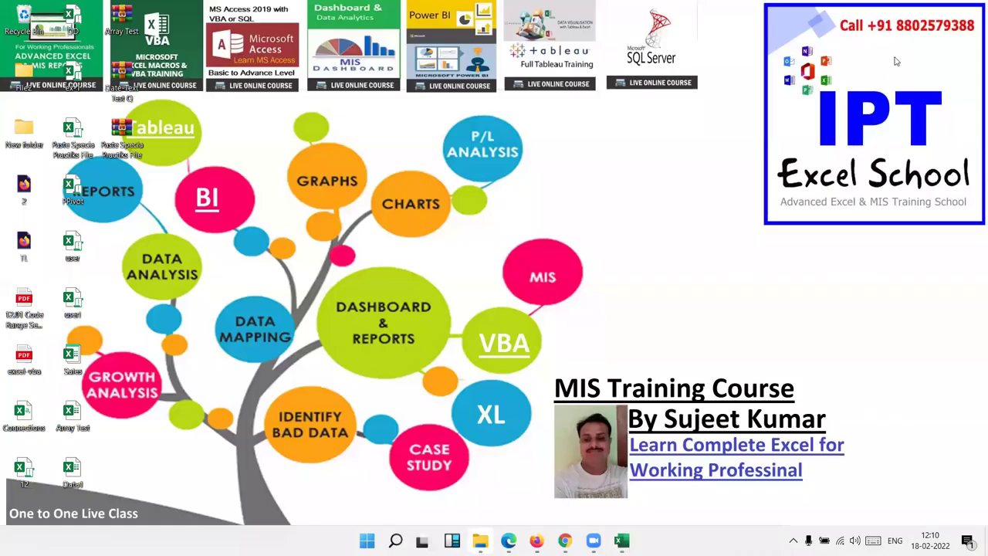